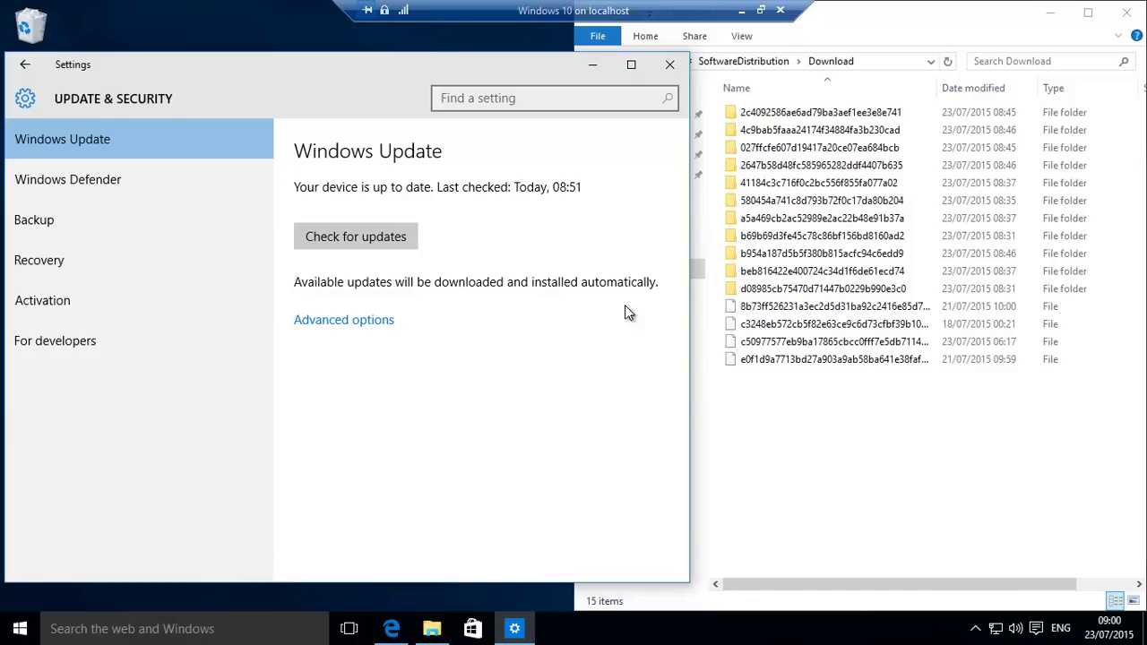
click(917, 17)
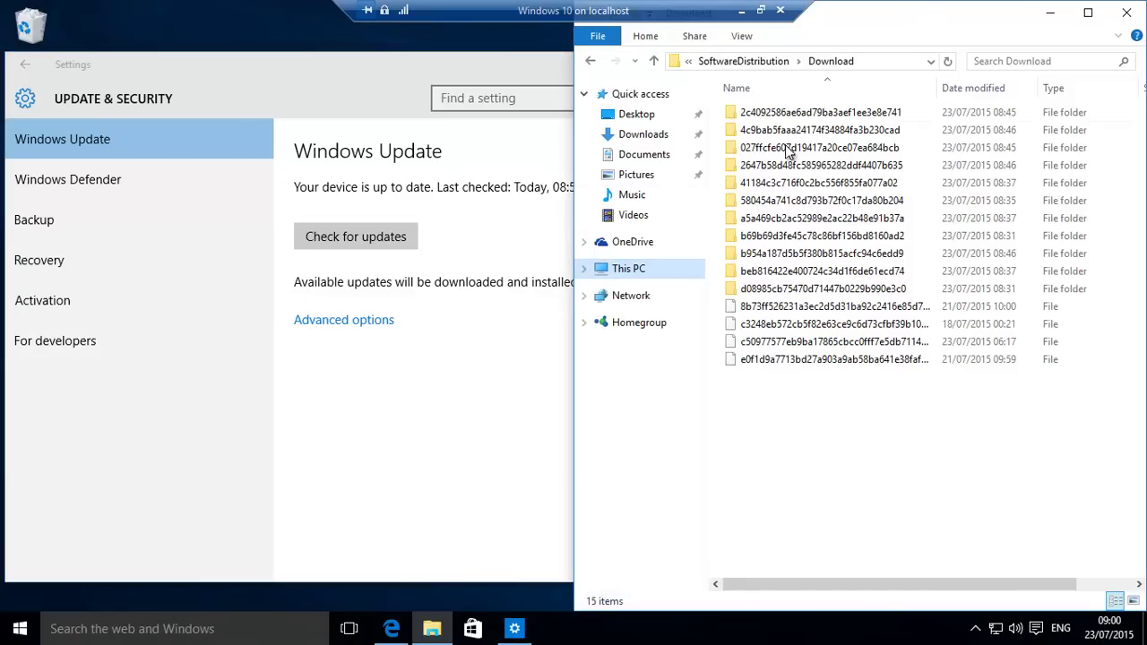
click(635, 276)
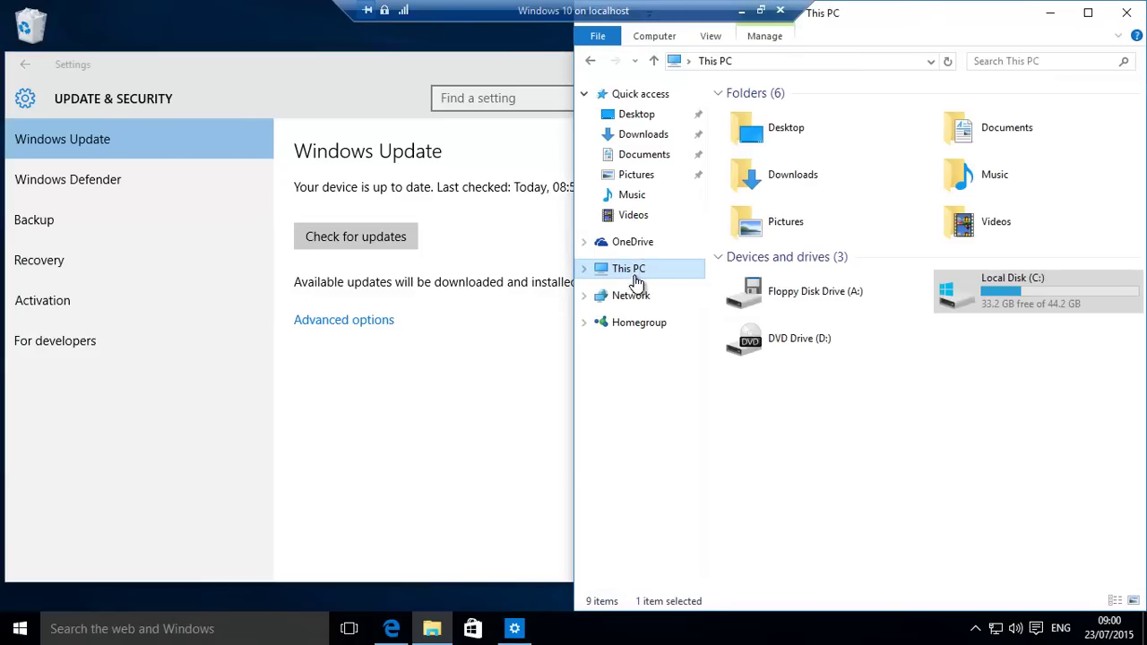
double_click(974, 289)
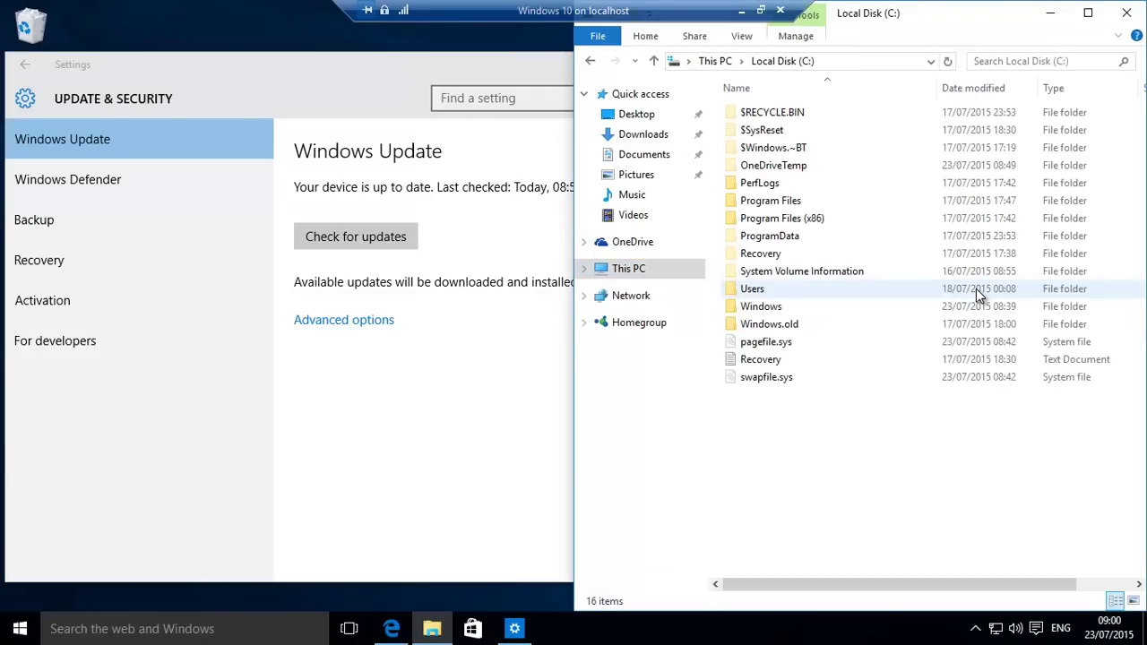
double_click(761, 306)
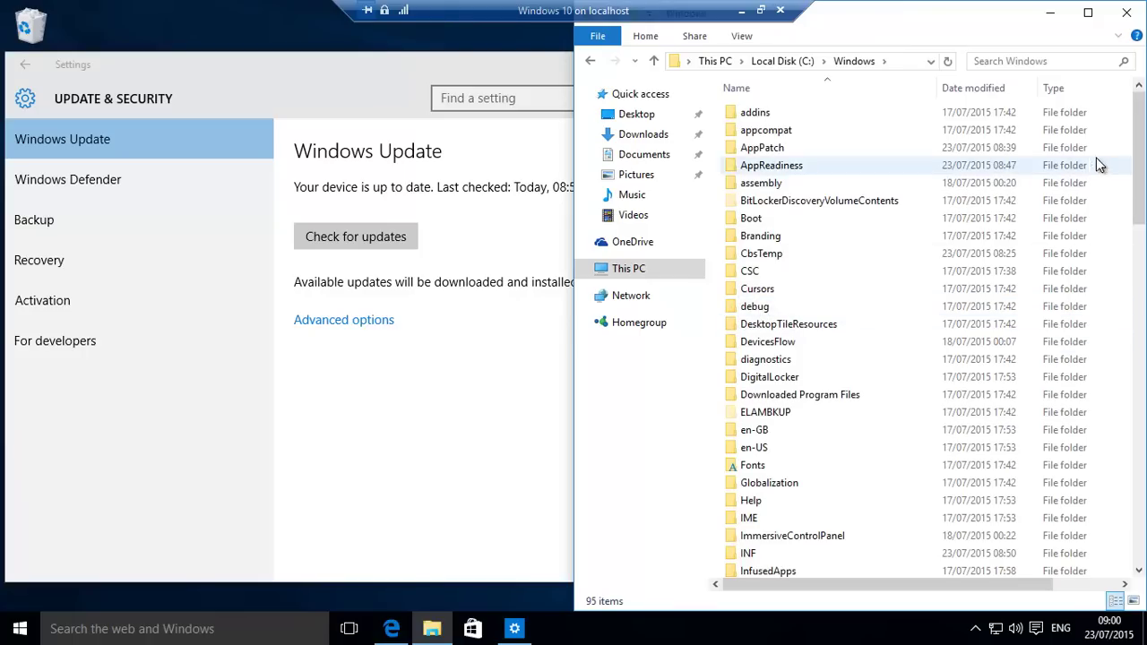
drag(1137, 160, 1070, 364)
double_click(766, 356)
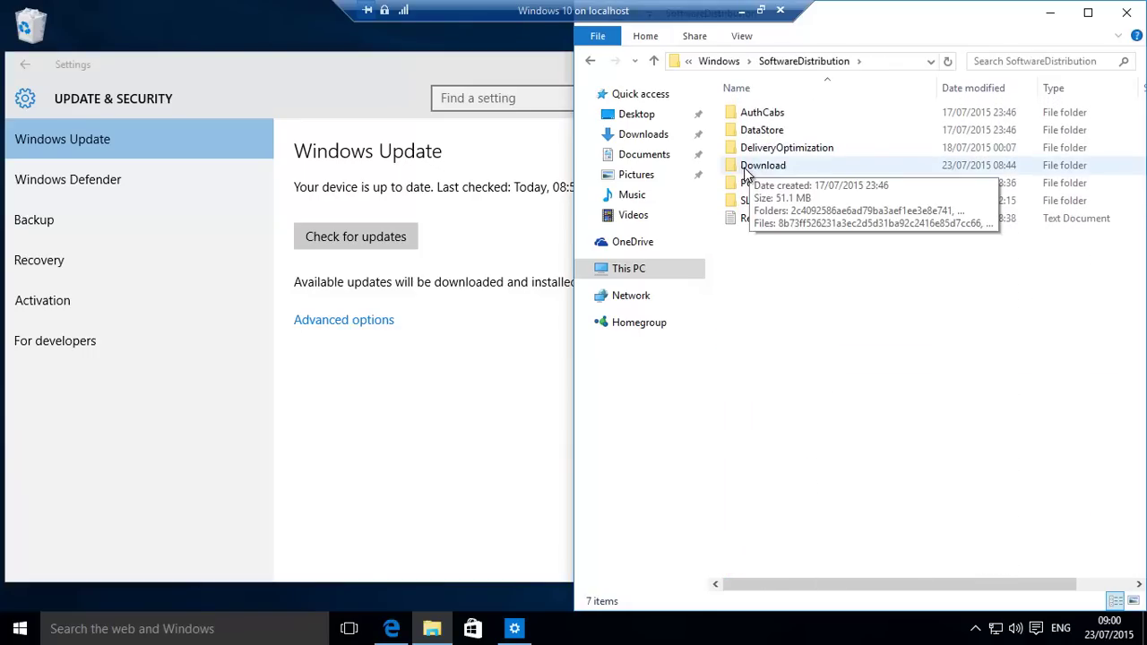
double_click(760, 166)
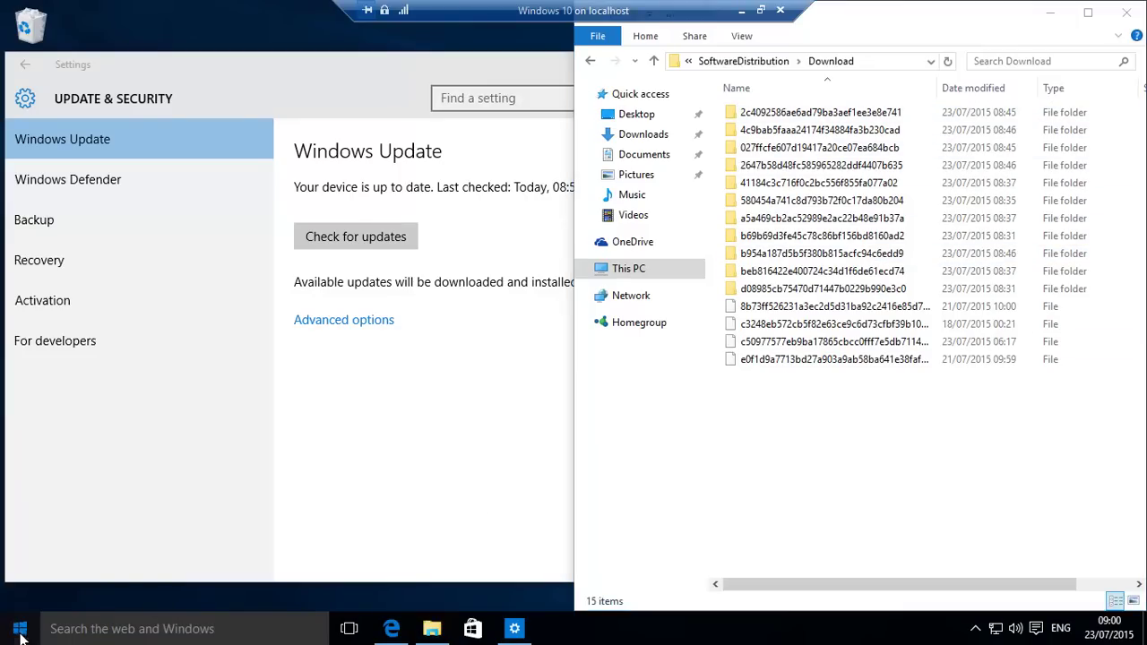
Step: Search 'services' from the Start menu and launch the Services desktop app
click(19, 635)
text(serv)
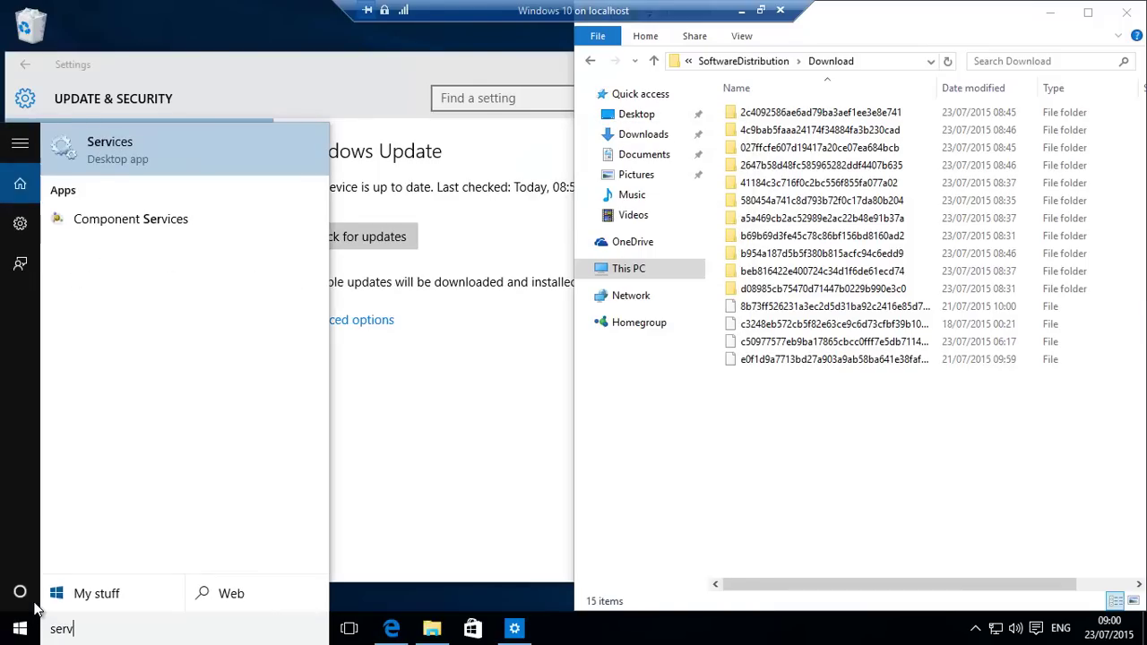
text(ices)
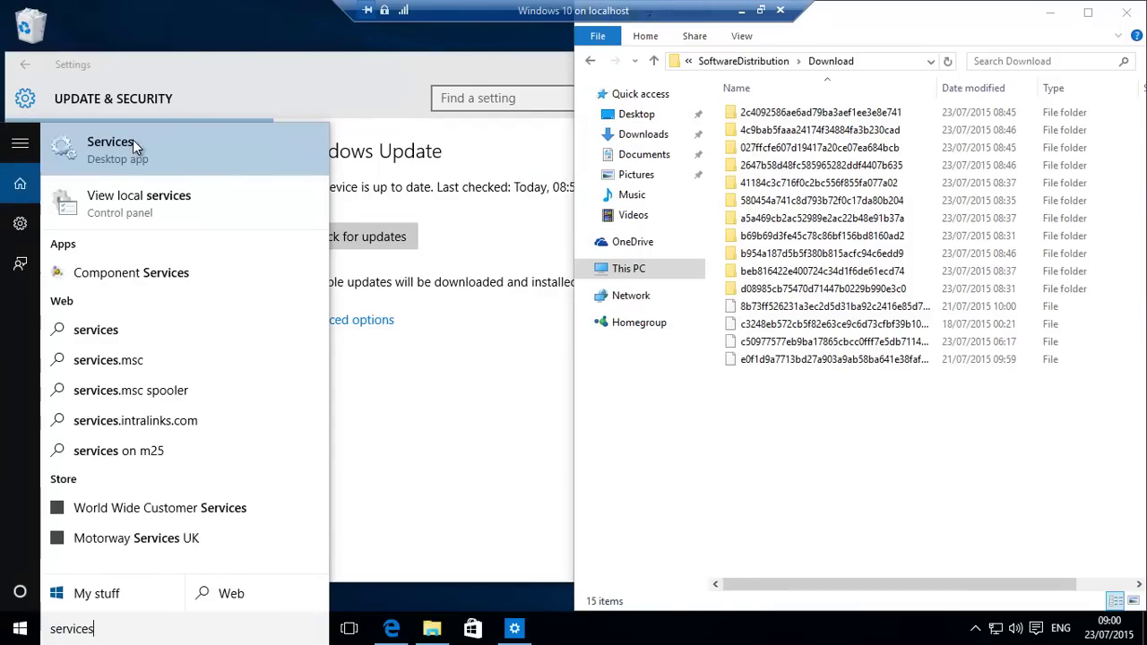
click(115, 149)
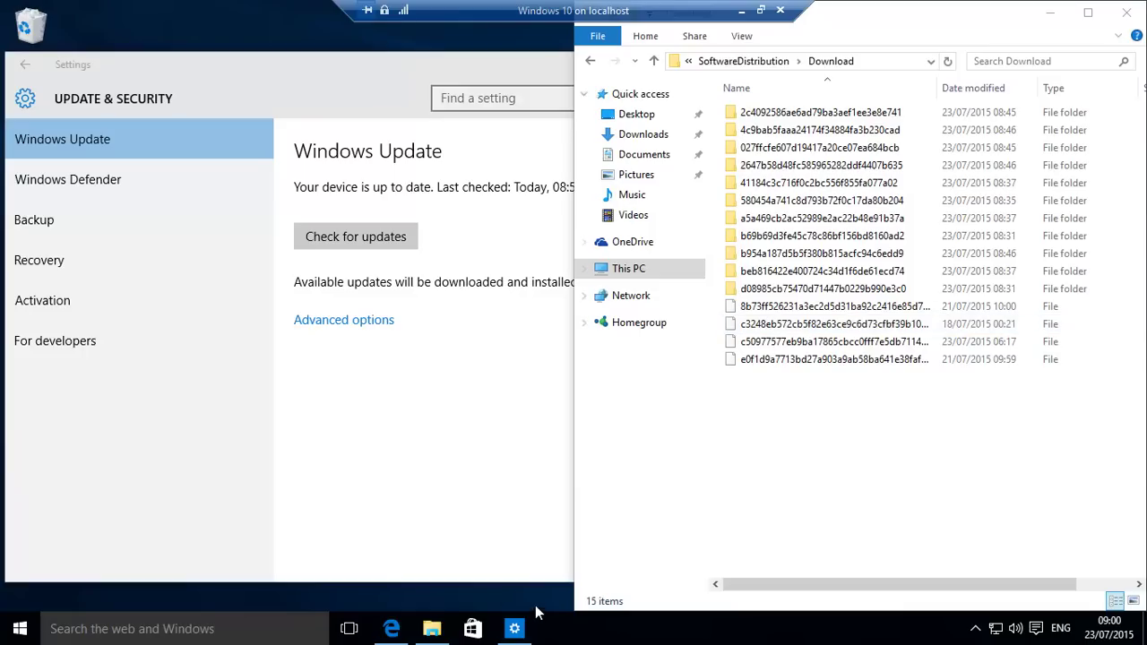
Step: In Edge, return to the search results and open Microsoft's 'Get the latest definitions' page's 32/64-bit table
click(399, 634)
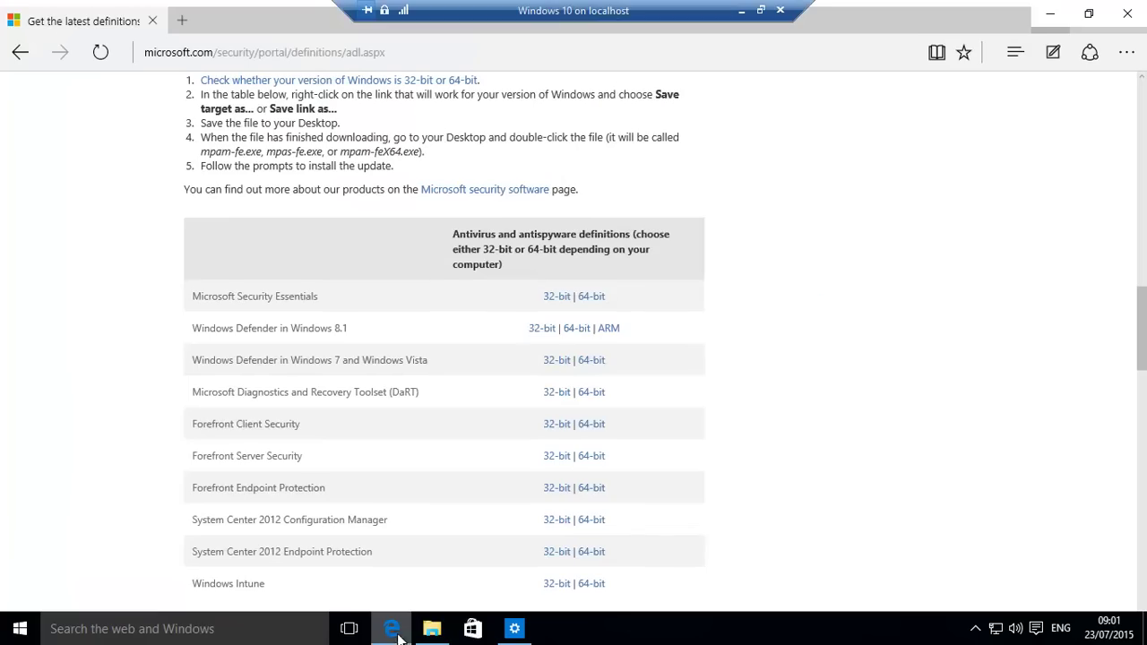
mouse_move(438, 630)
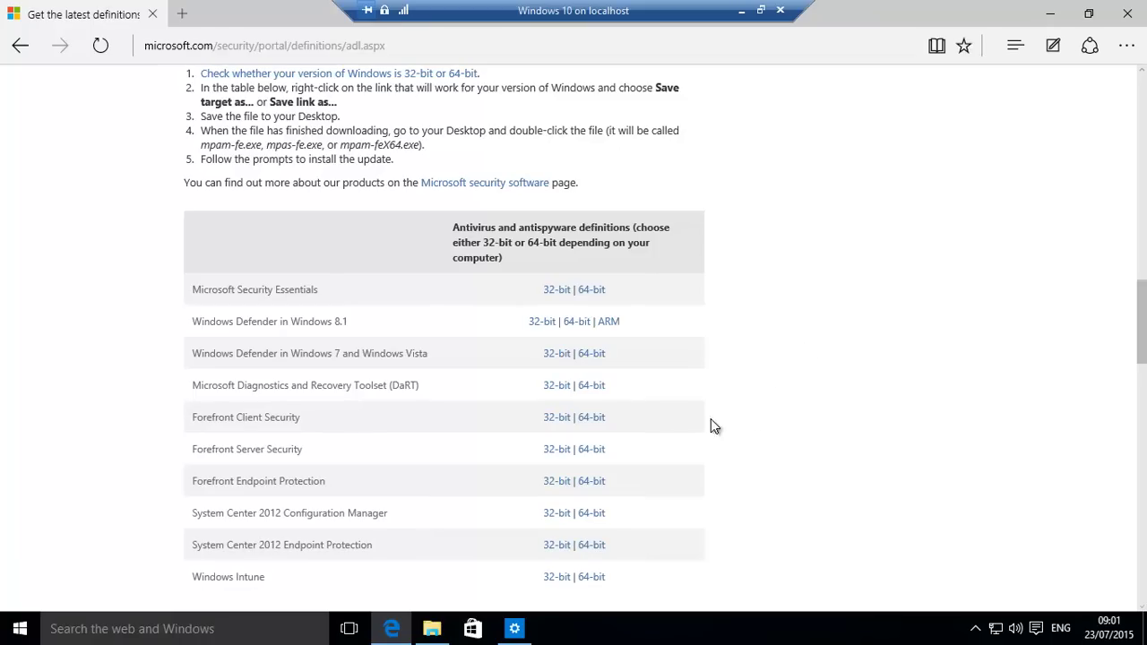
click(22, 51)
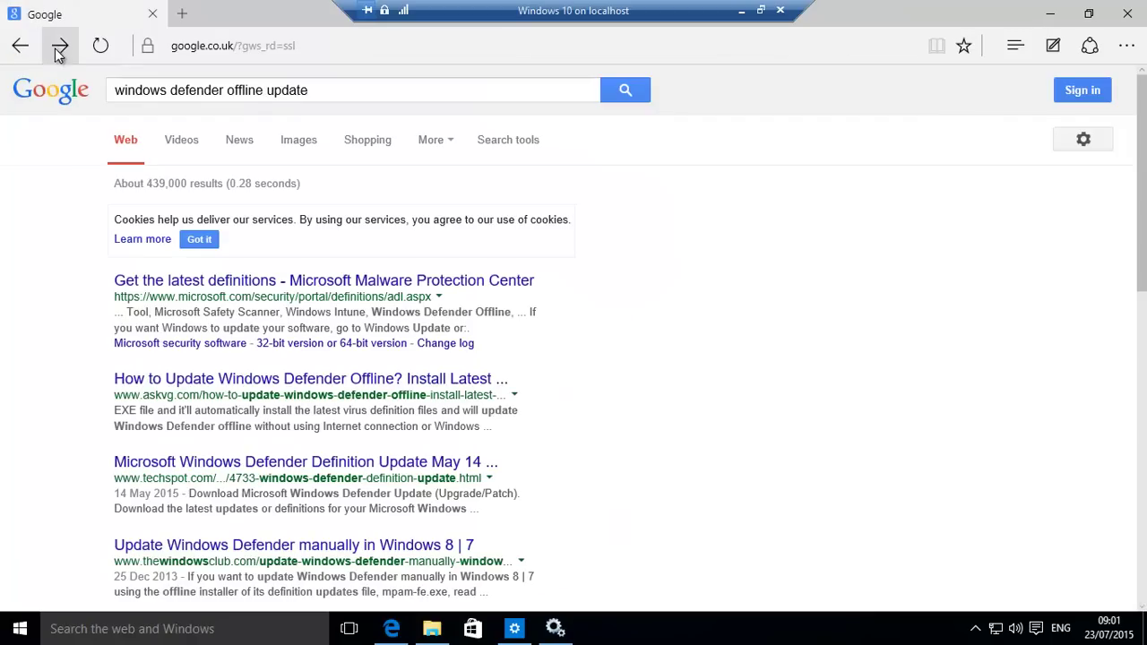
click(65, 50)
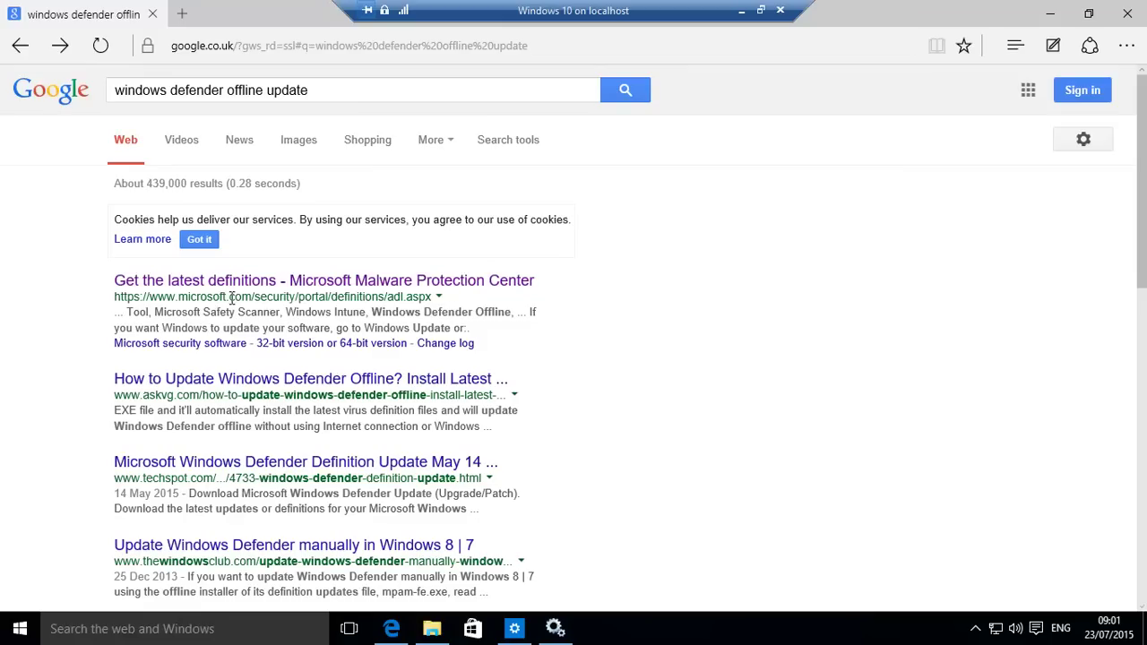
click(320, 290)
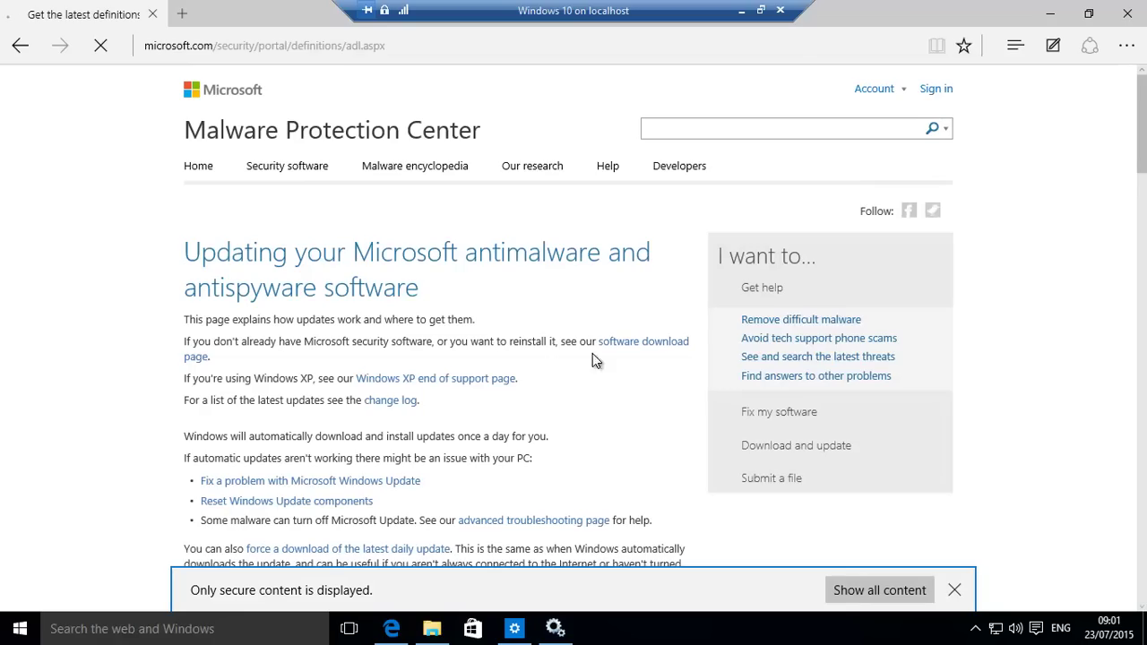
click(954, 590)
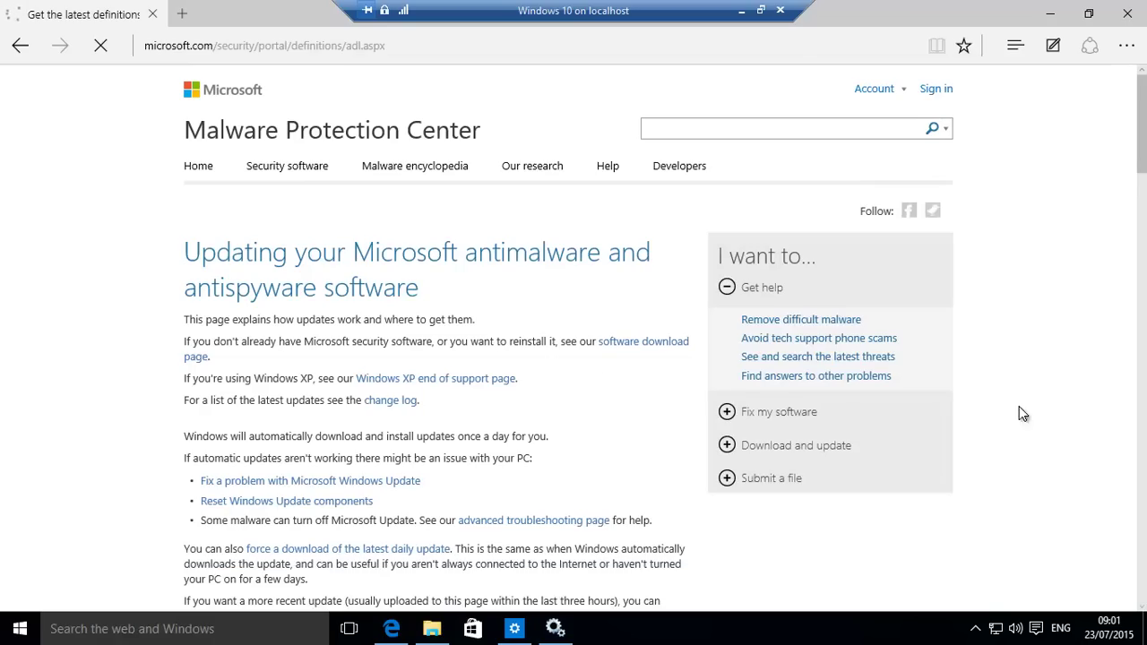
drag(1143, 142, 1095, 363)
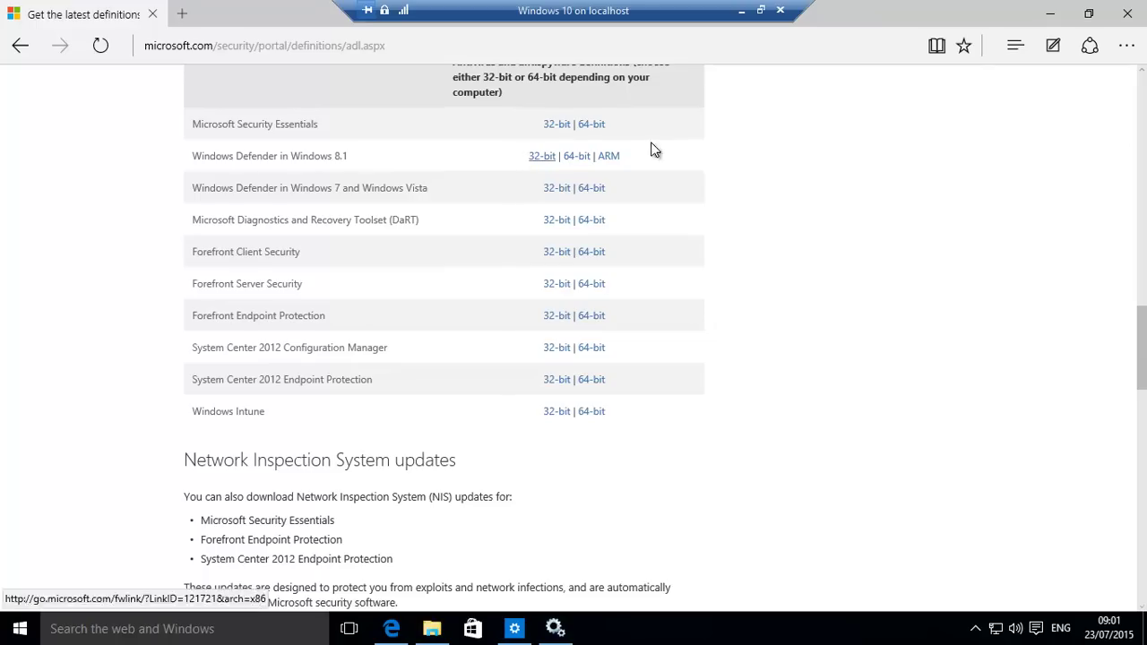
Step: Minimize Edge, Services and Settings, then run the mpam-fe definition update from the desktop
click(1054, 20)
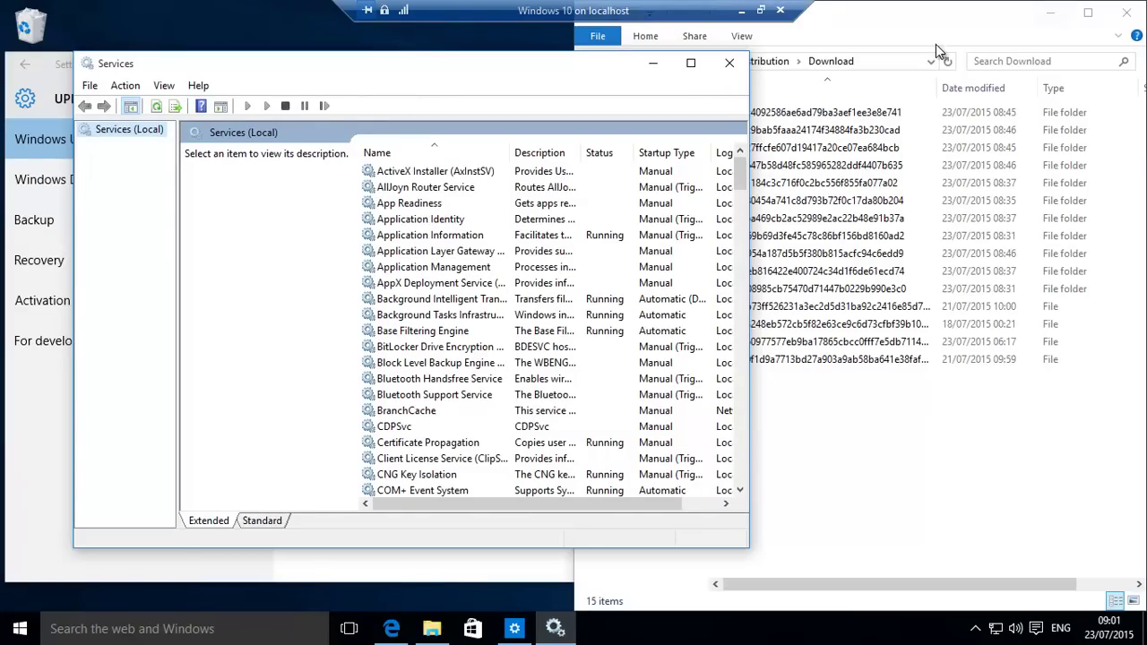
click(654, 63)
click(499, 68)
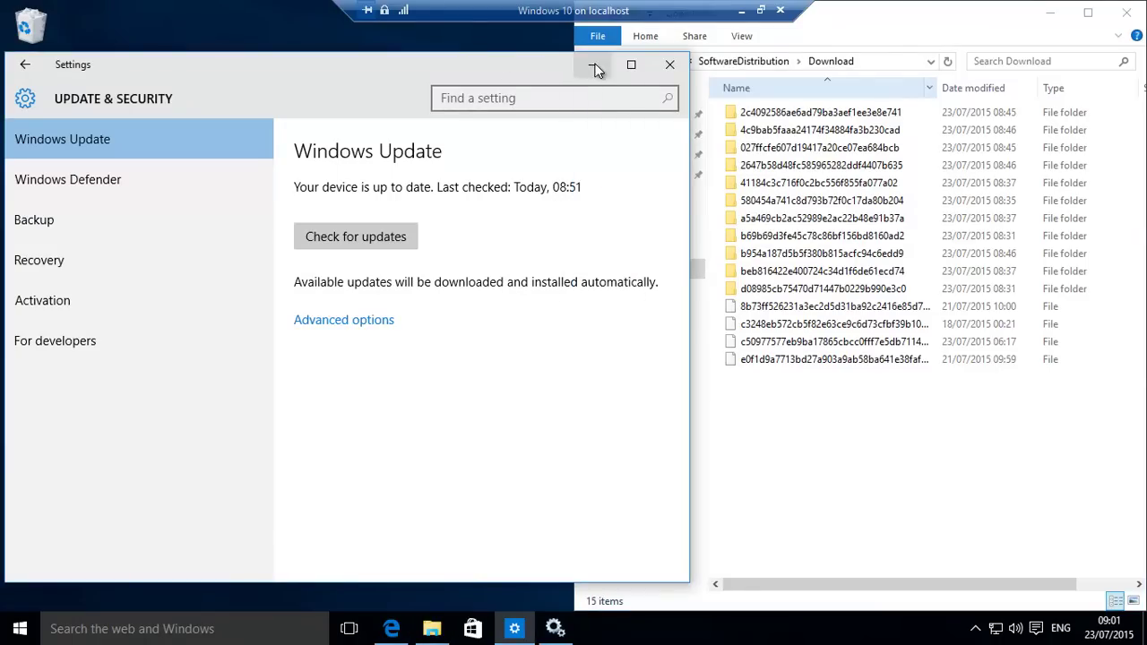
click(593, 67)
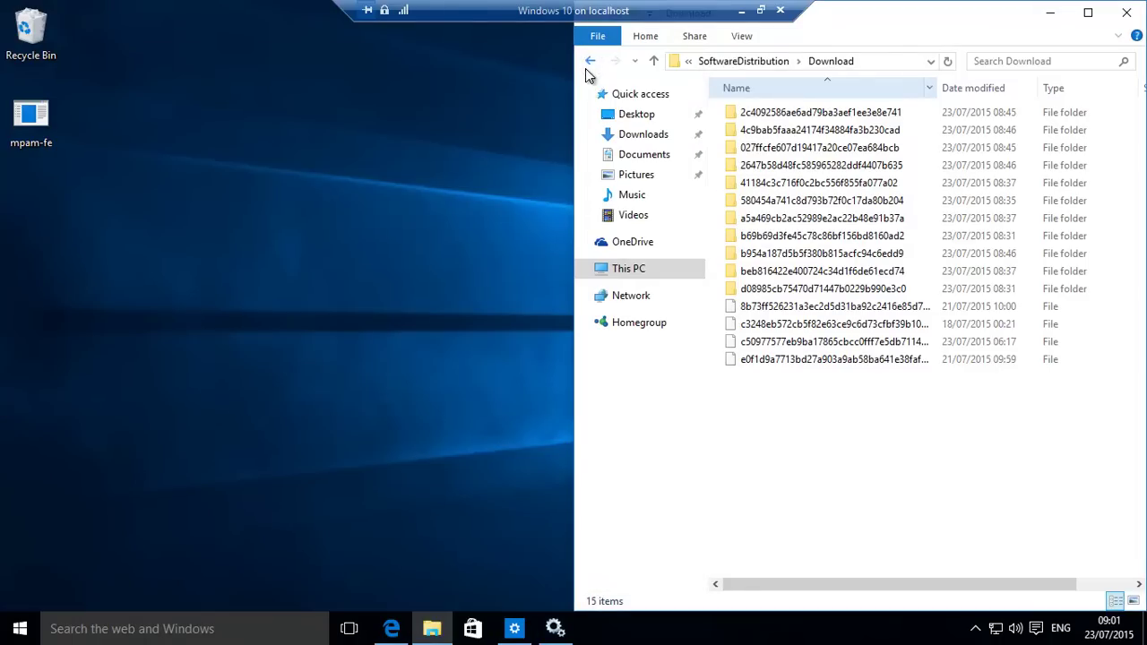
click(33, 117)
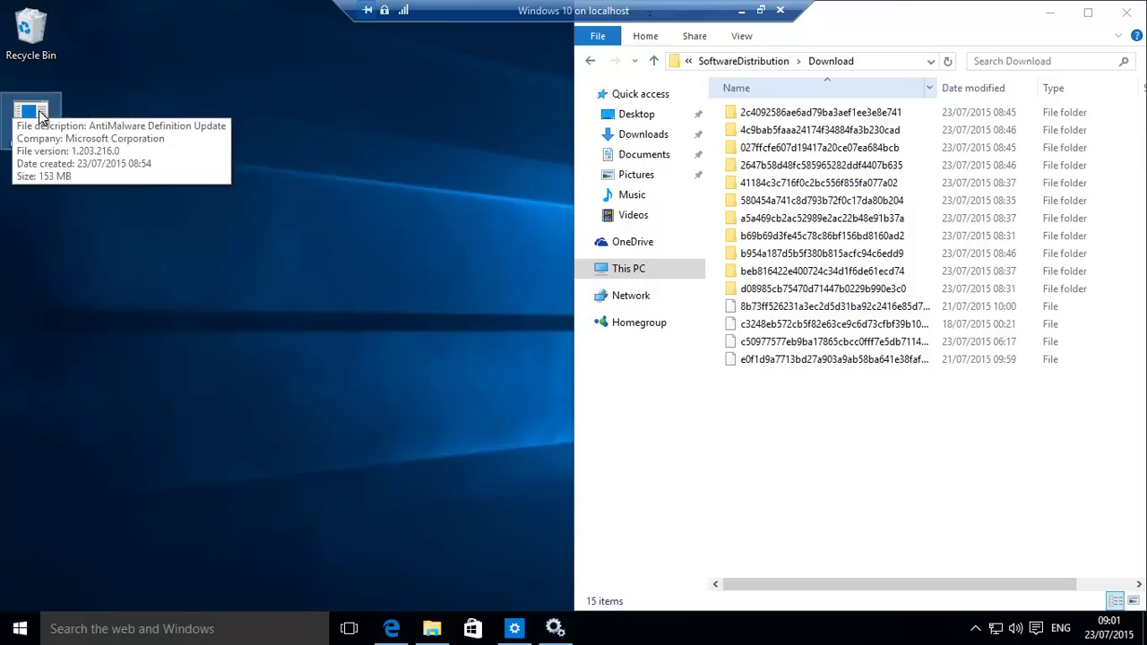
double_click(37, 113)
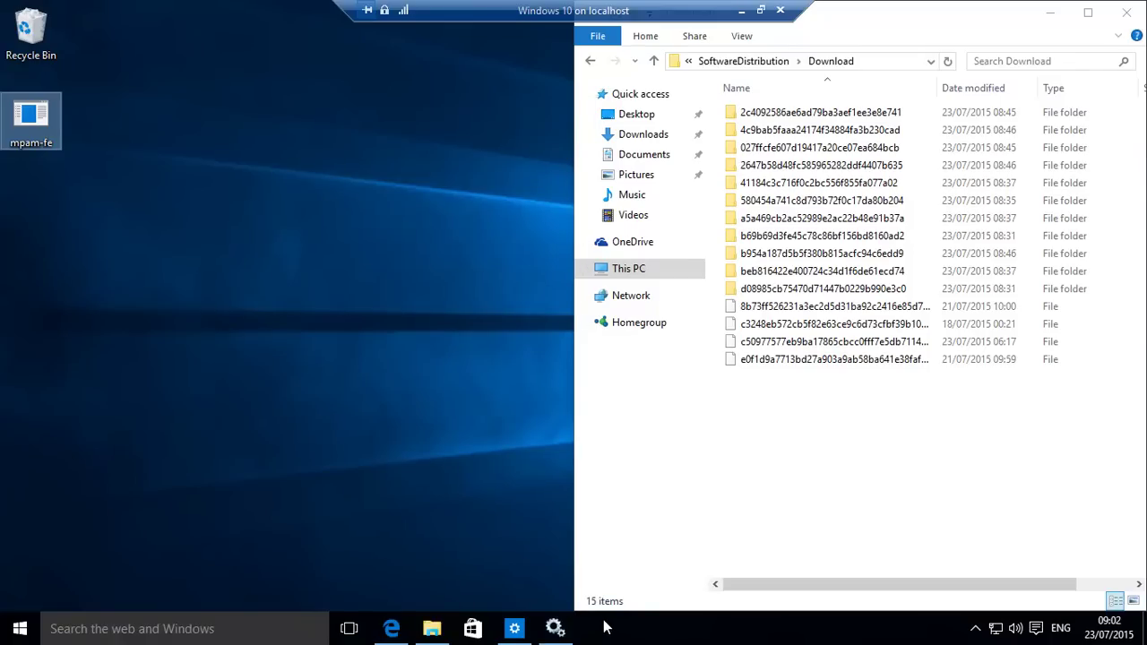
Step: Set the Windows Update service's startup type to Disabled in Services
click(555, 629)
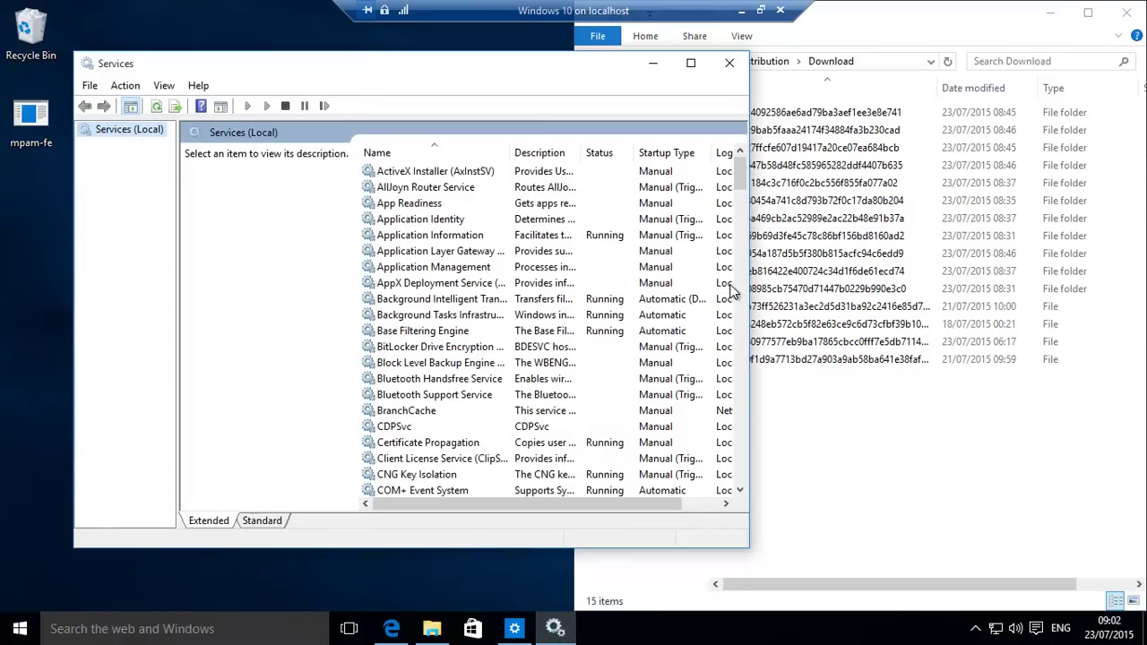
drag(740, 180, 661, 456)
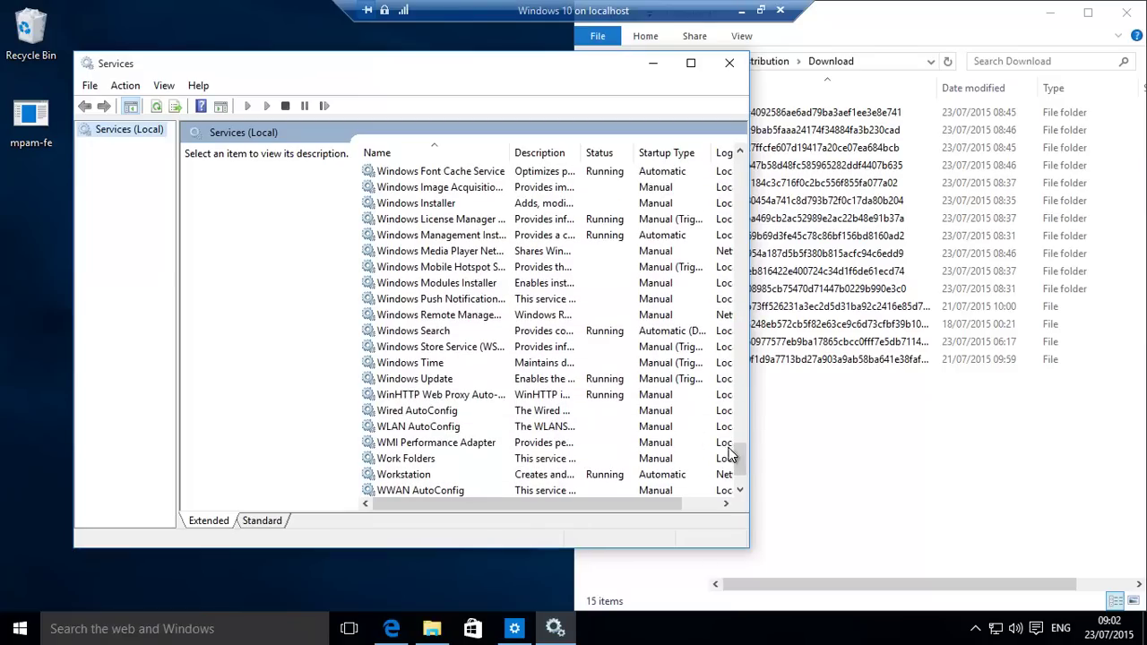
double_click(408, 380)
click(437, 290)
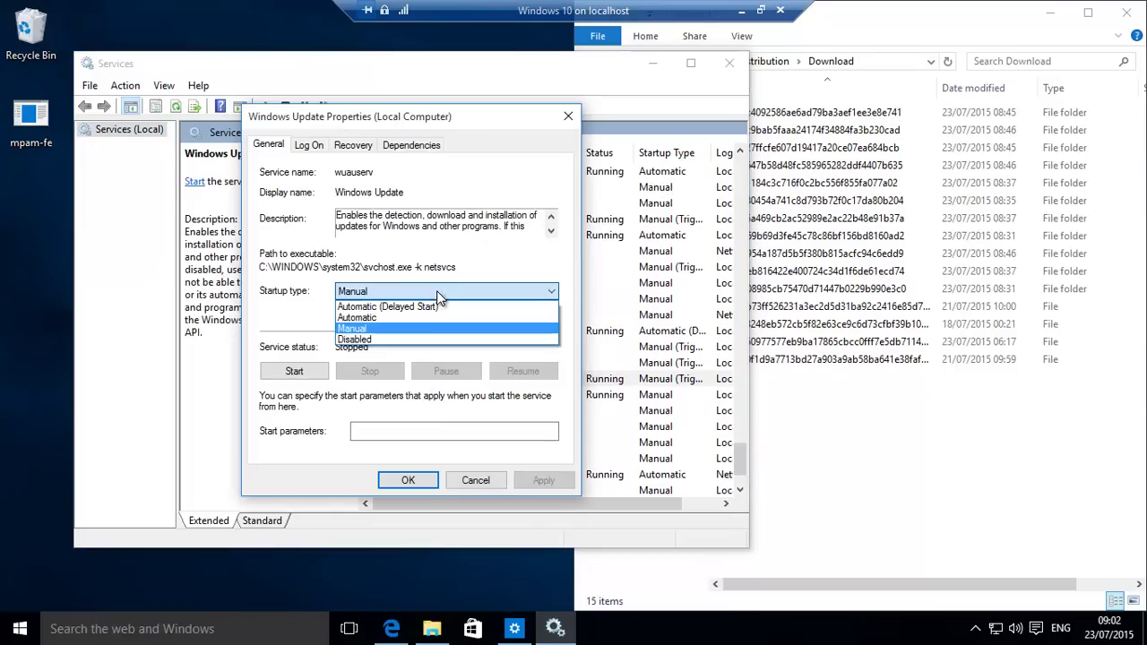
click(367, 341)
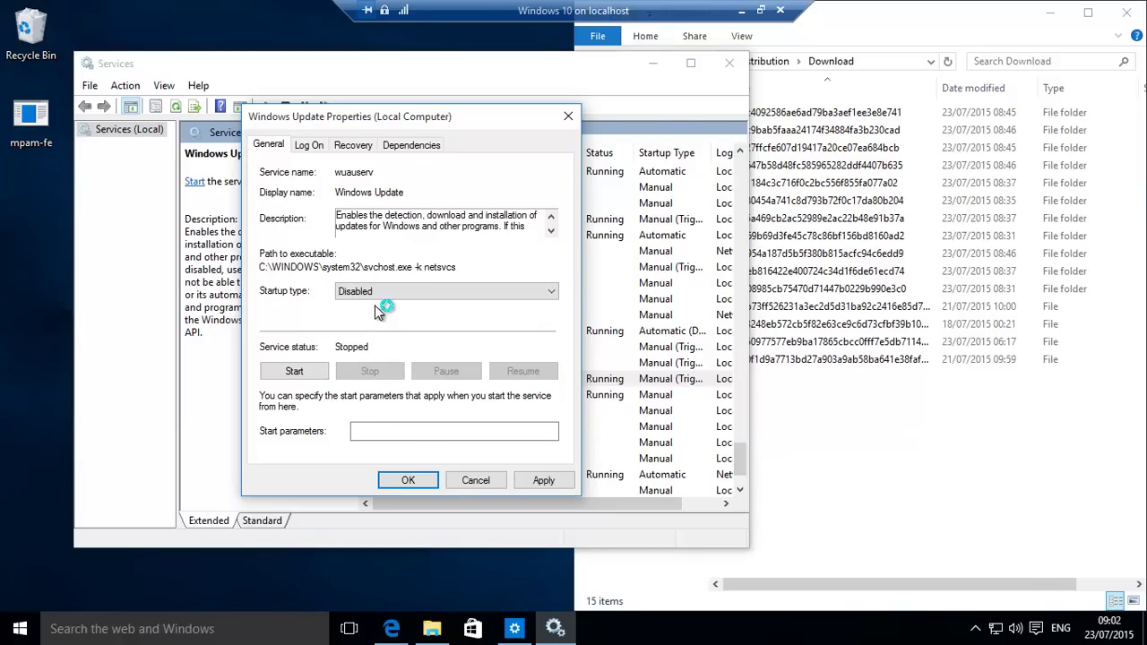
click(415, 478)
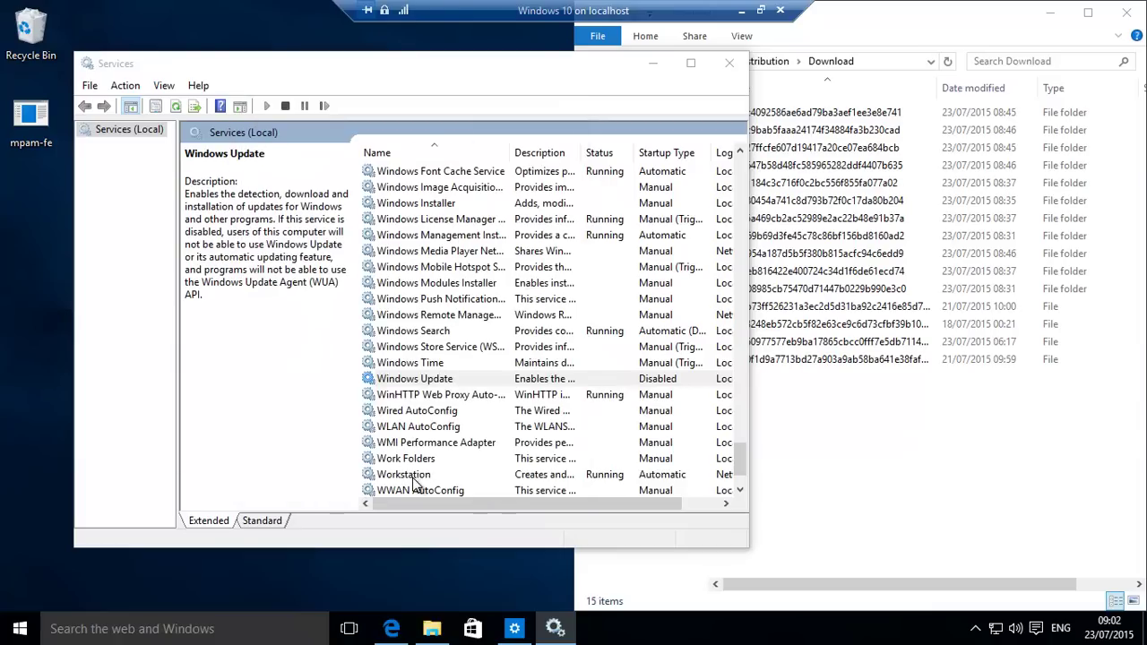
click(433, 380)
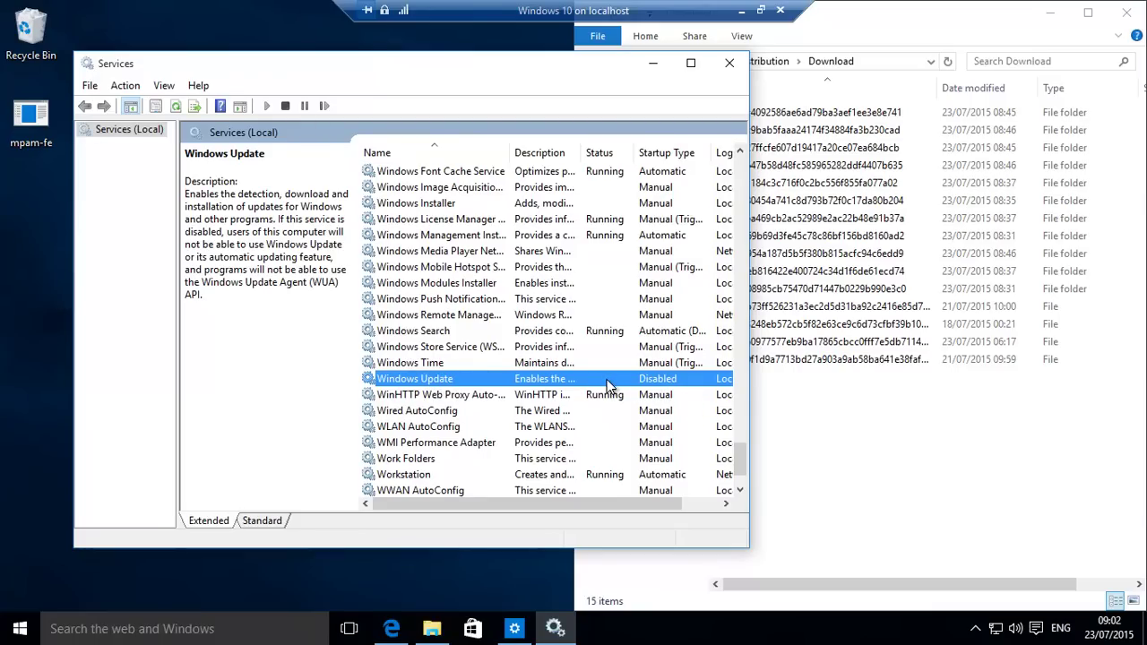
click(868, 414)
Step: Delete all cached update files in the Download folder, applying to all items with administrator permission
drag(752, 407, 851, 99)
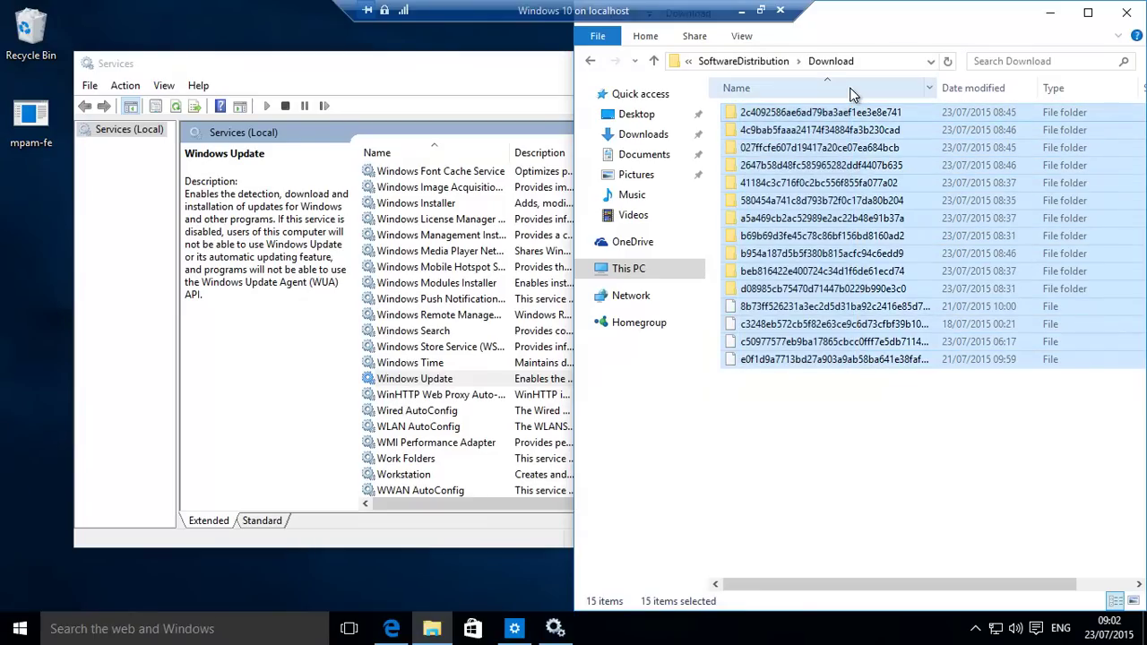
key(Delete)
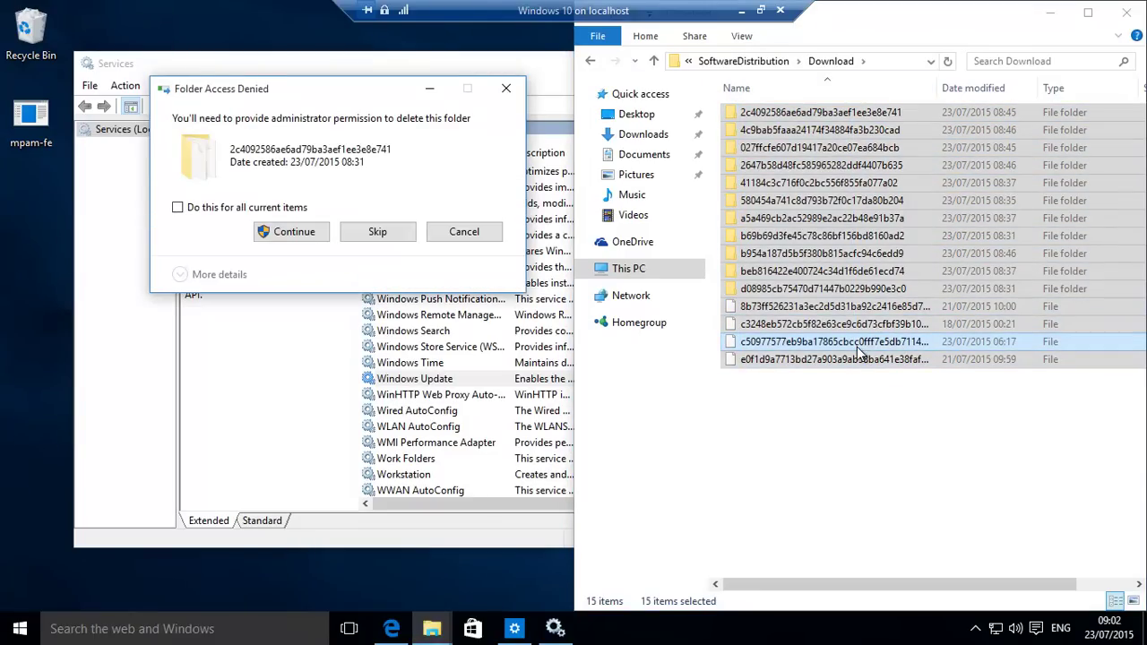
click(178, 207)
click(283, 232)
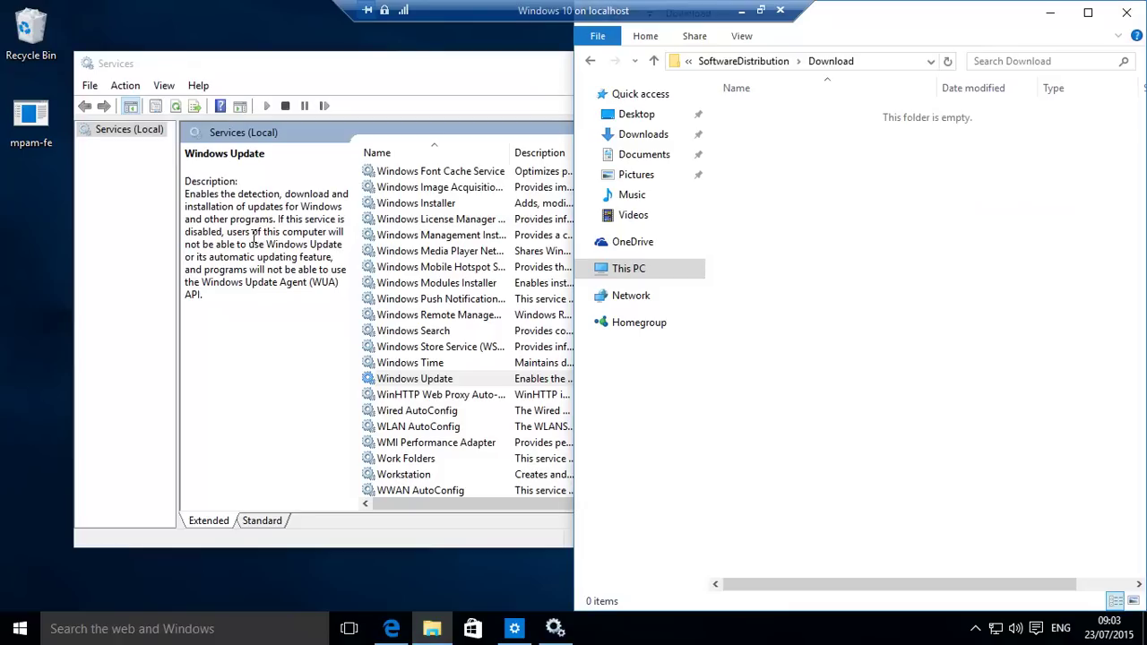
Step: Empty the Recycle Bin, permanently deleting its 17 items
right_click(30, 29)
click(74, 67)
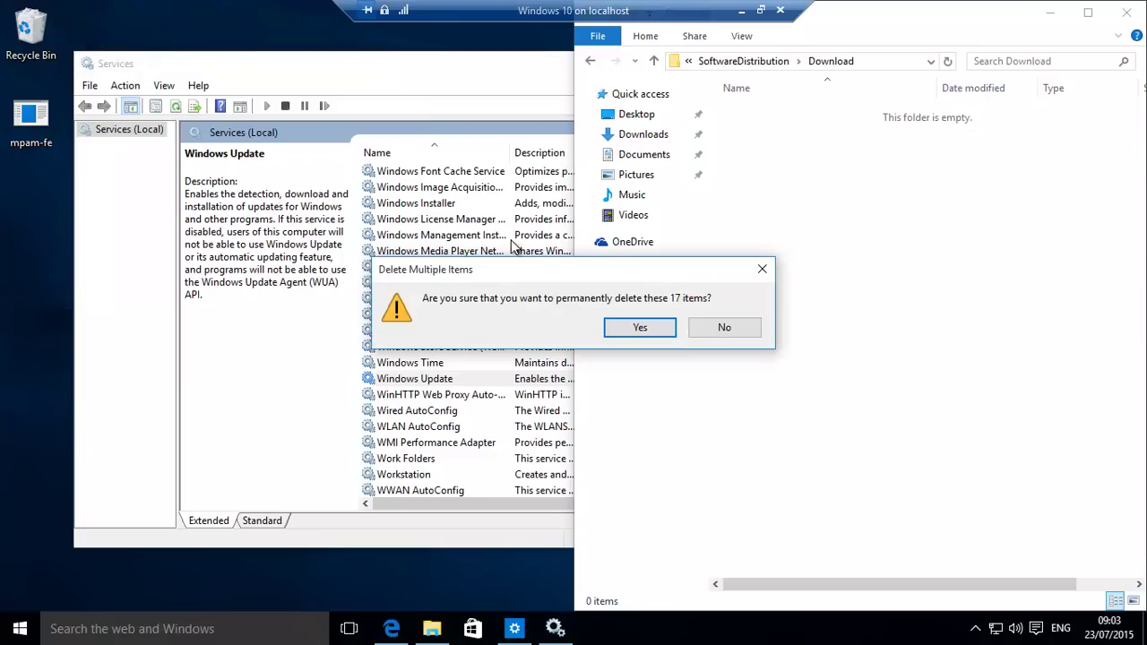
click(617, 329)
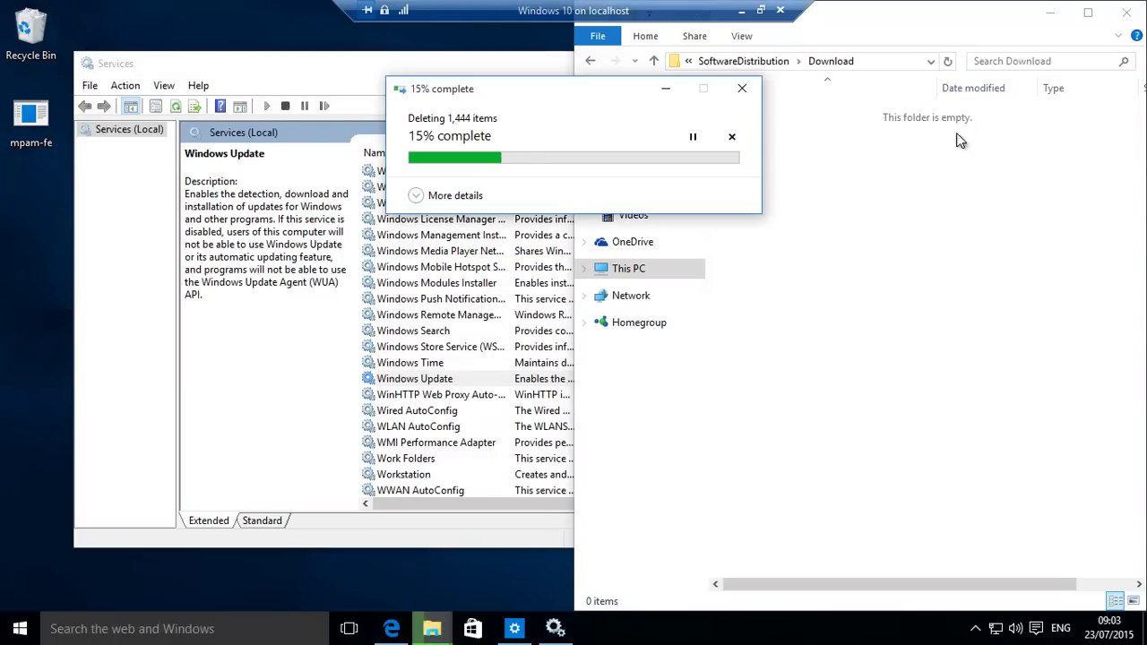
Step: Set Windows Update's startup type back to Automatic, start the service, and minimize Services
click(1127, 14)
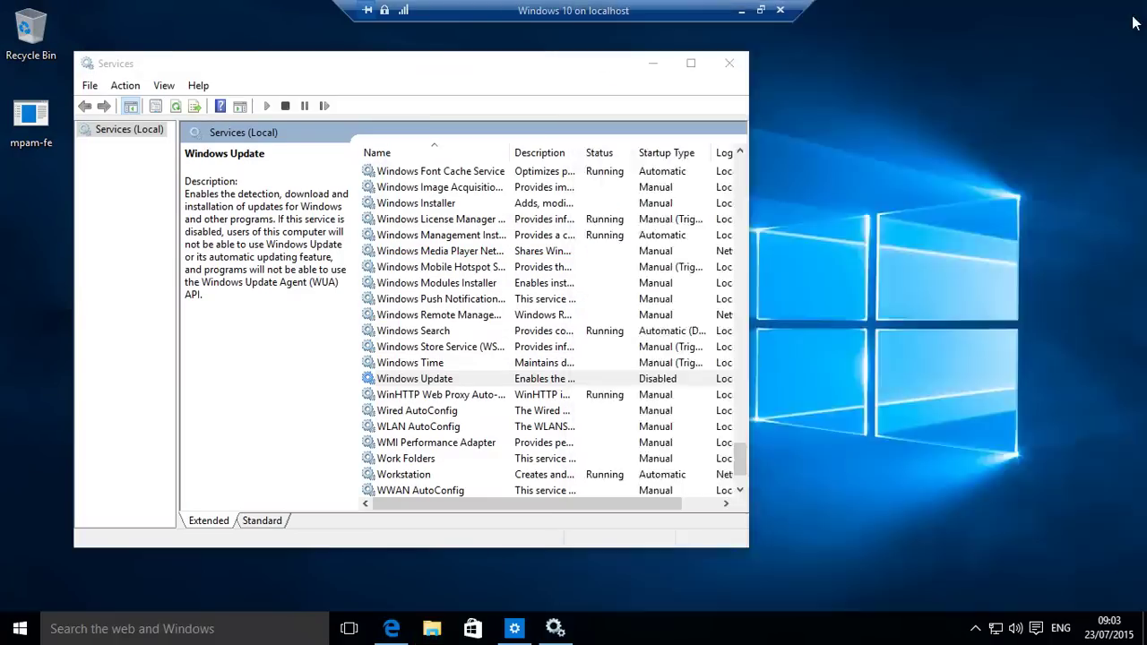
click(436, 379)
right_click(432, 380)
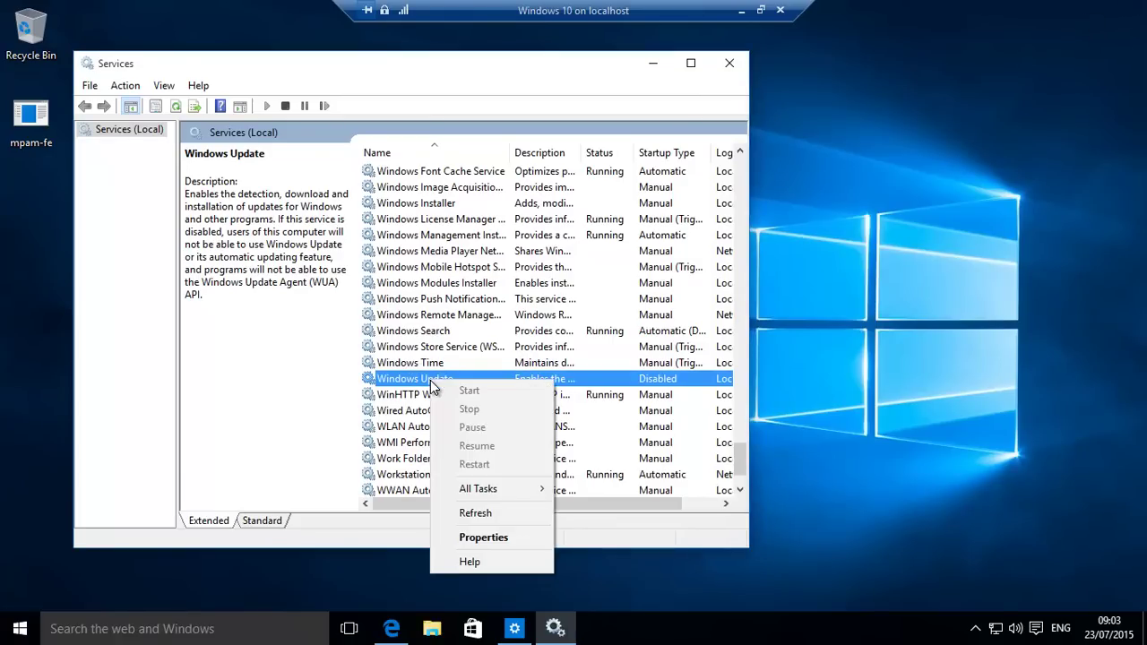
click(490, 538)
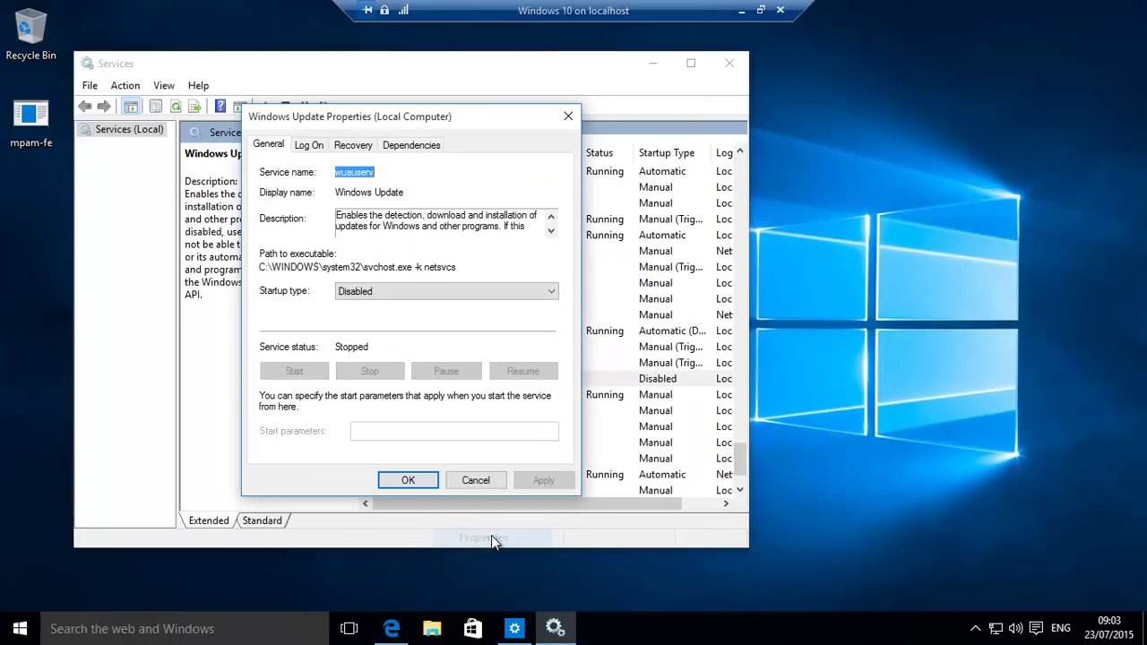
click(412, 296)
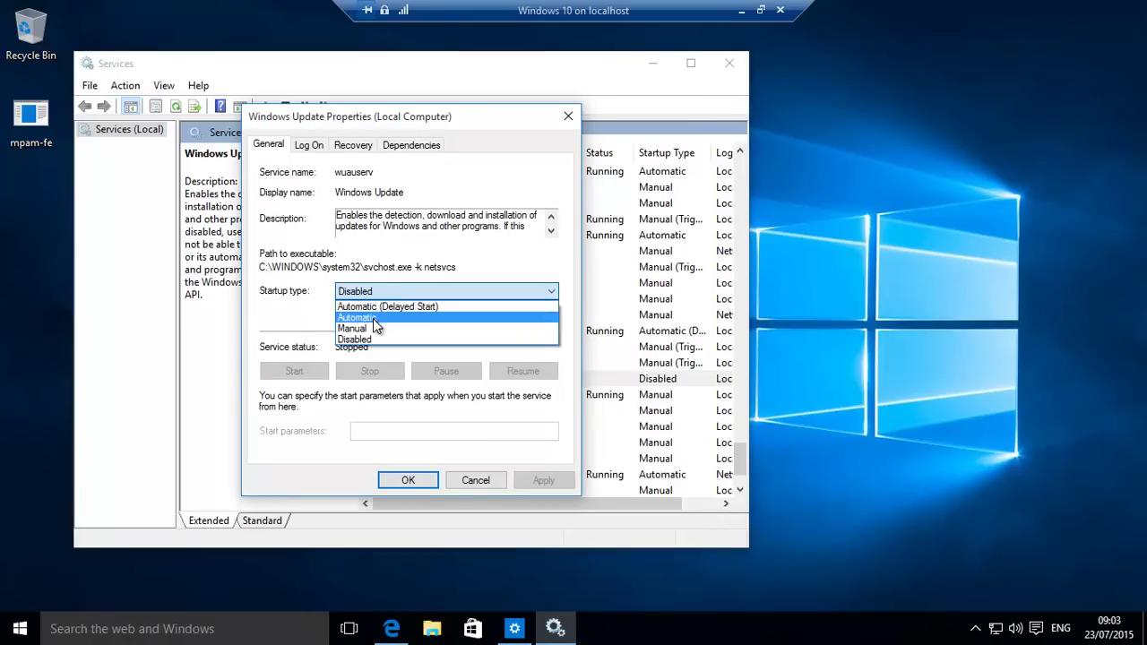
click(373, 318)
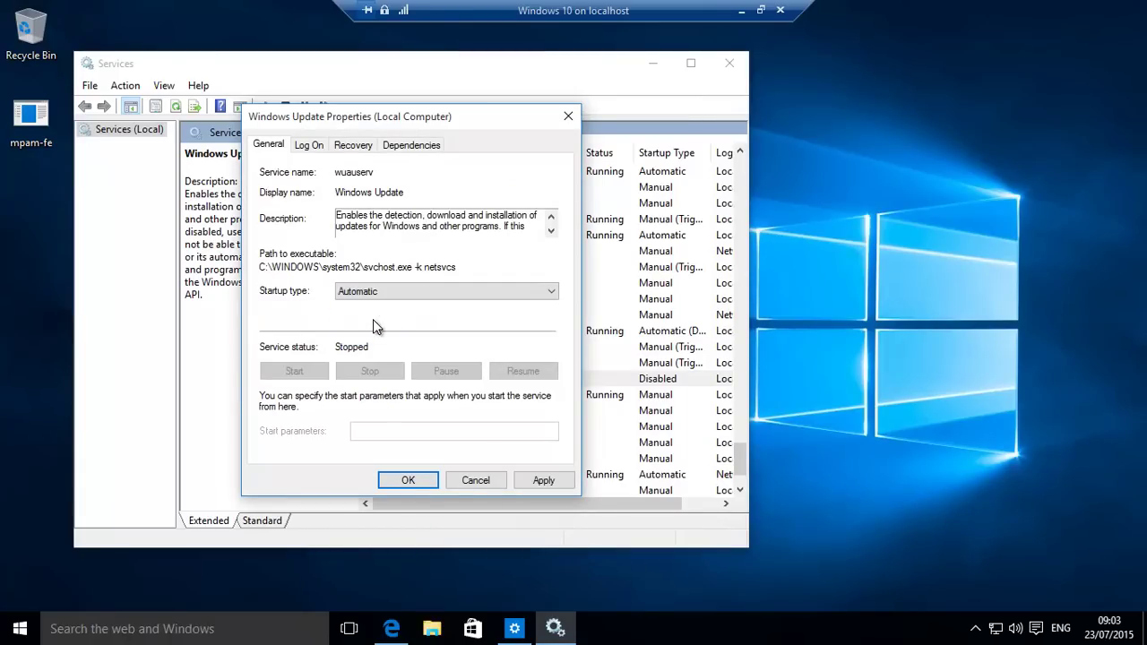
click(417, 484)
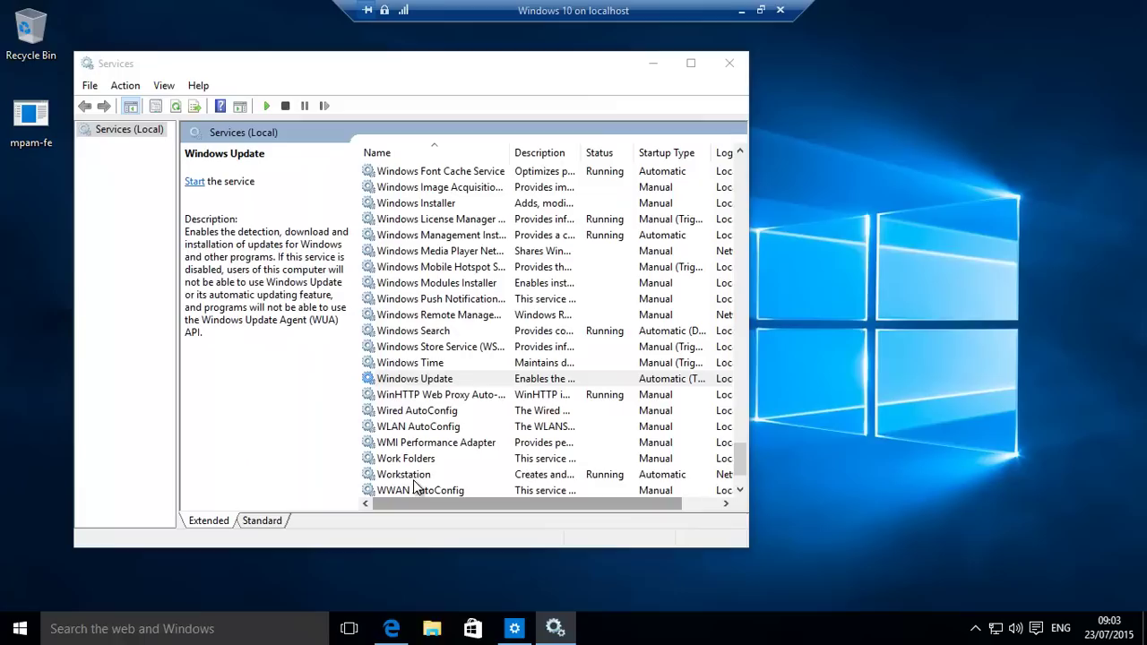
click(193, 181)
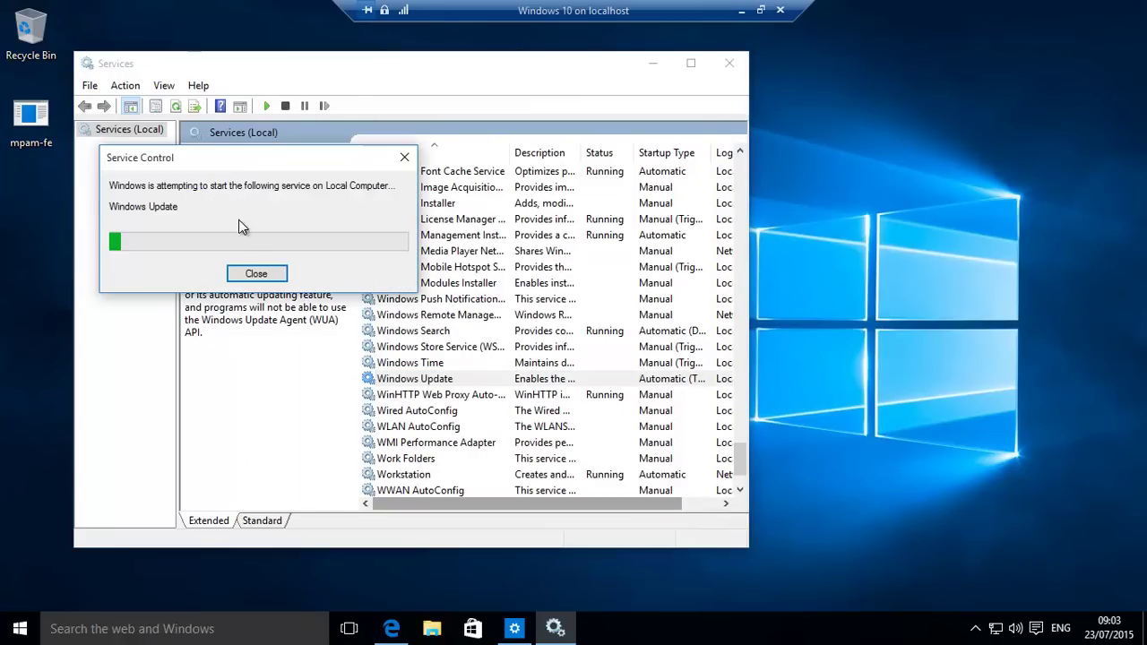
click(657, 63)
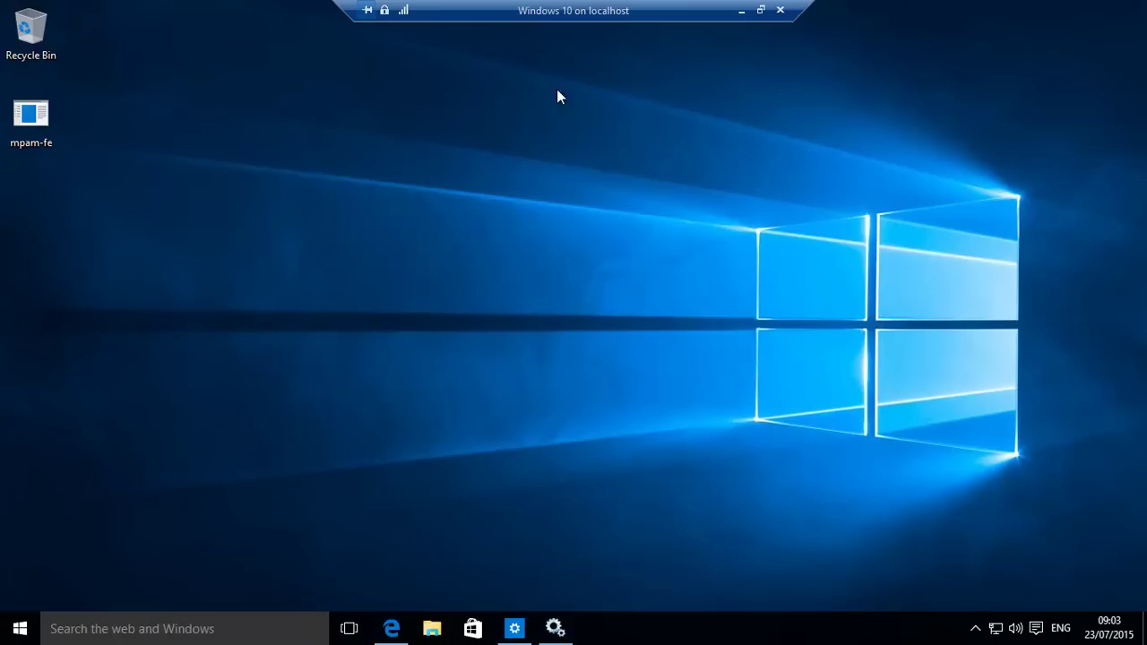
Step: Run mpam-fe as administrator to install definitions 1.203.238.0, then close Windows Defender
double_click(36, 115)
right_click(39, 115)
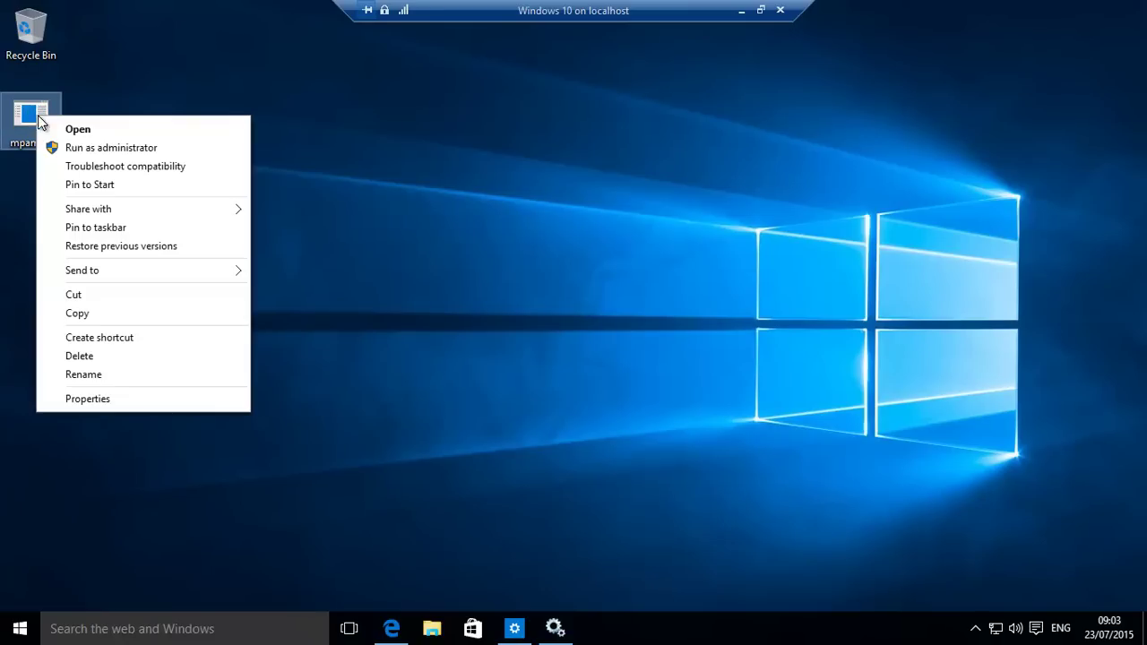
click(102, 151)
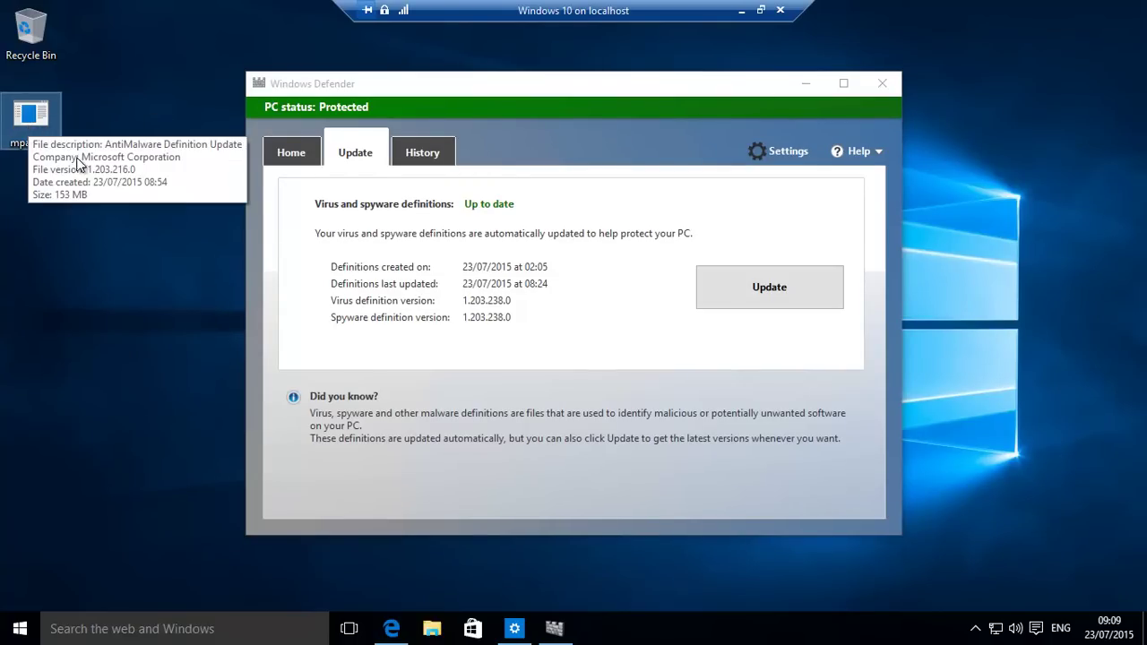
click(562, 87)
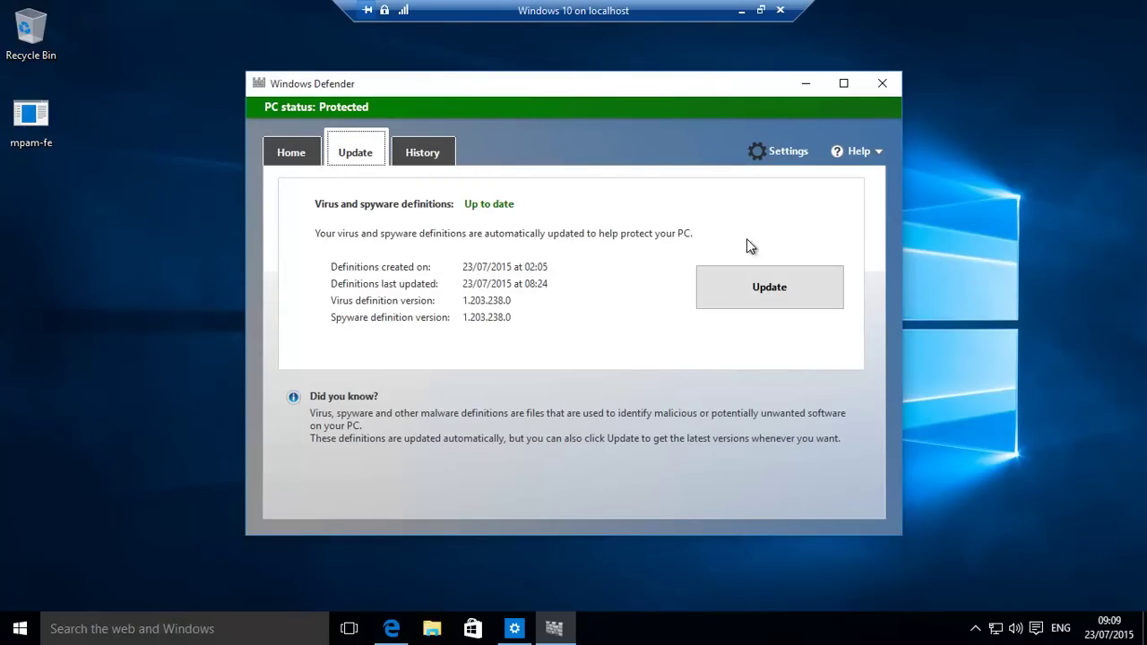
click(883, 83)
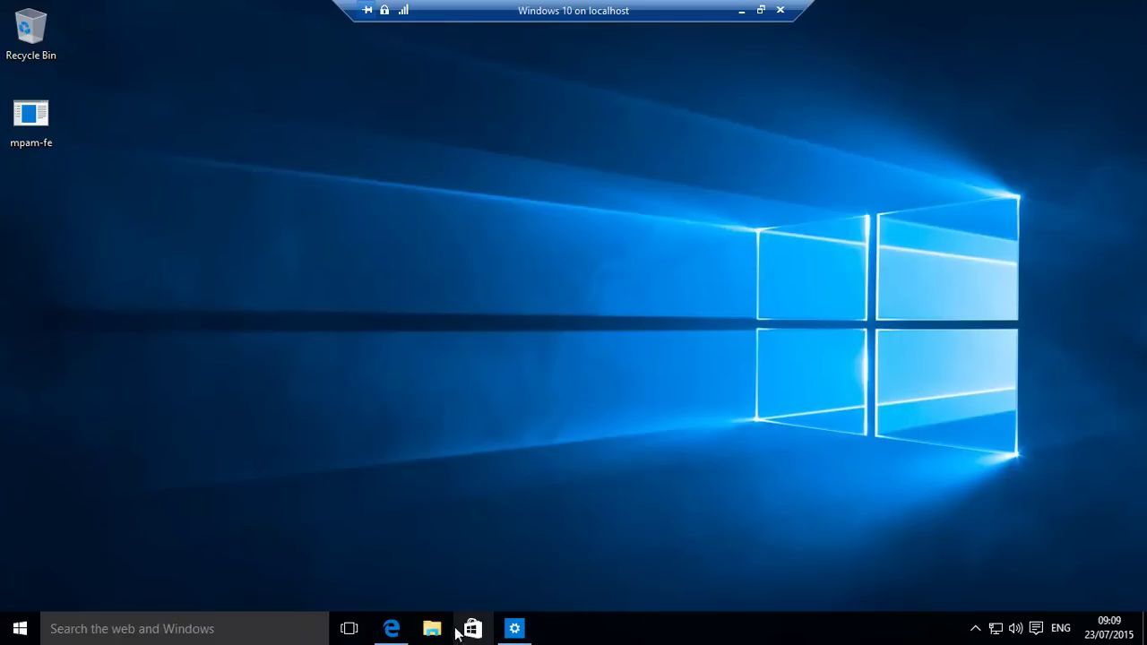
Step: Start a Windows Update check in Settings, retrying it once
click(513, 629)
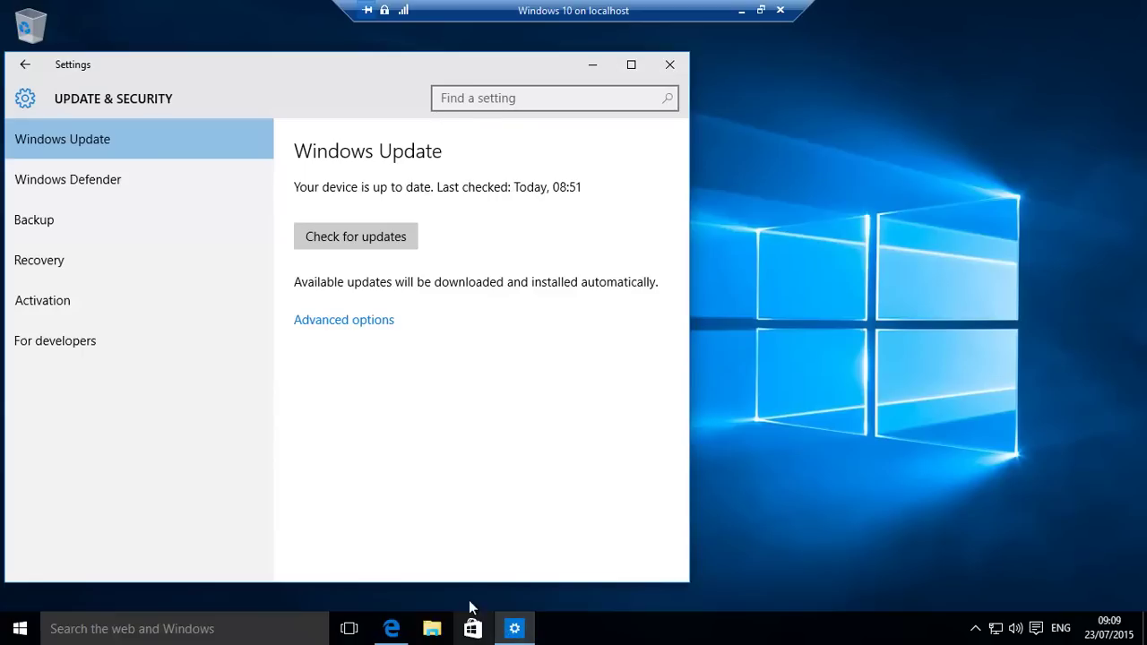
click(387, 246)
click(380, 236)
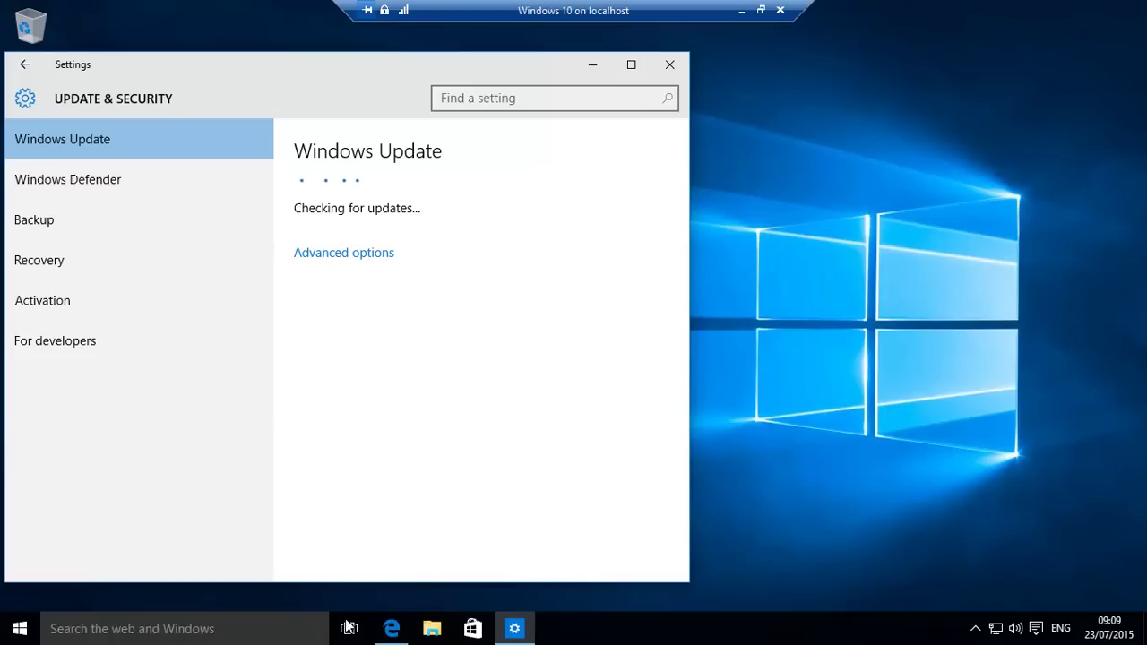
Step: Minimize the Edge definitions page and open File Explorer
click(392, 628)
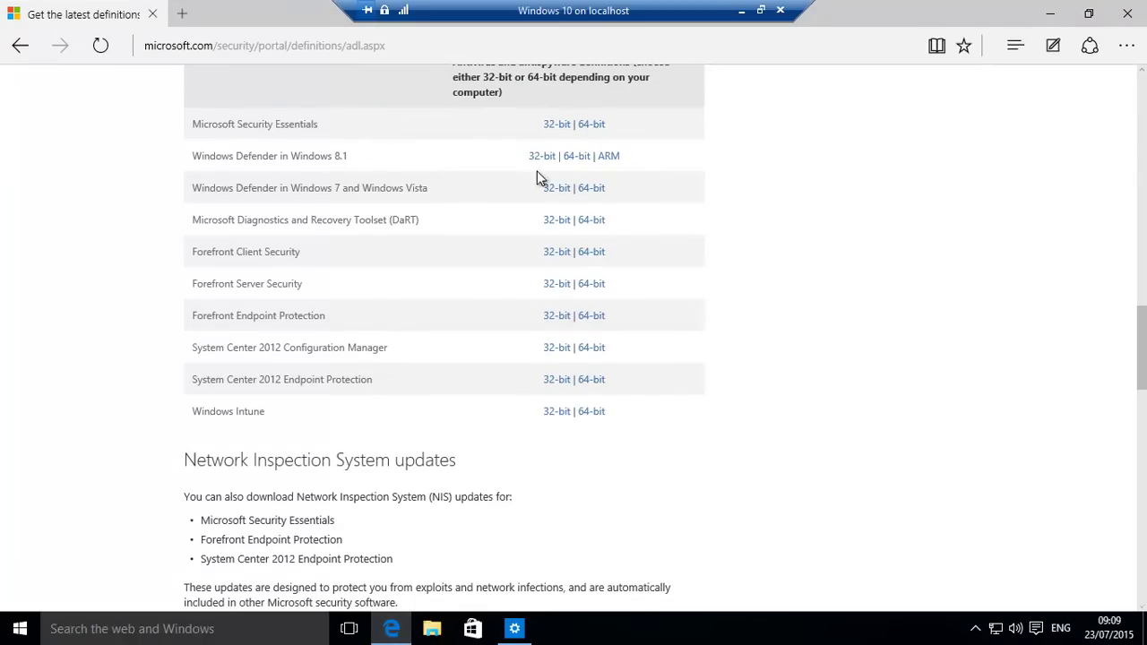
click(1055, 13)
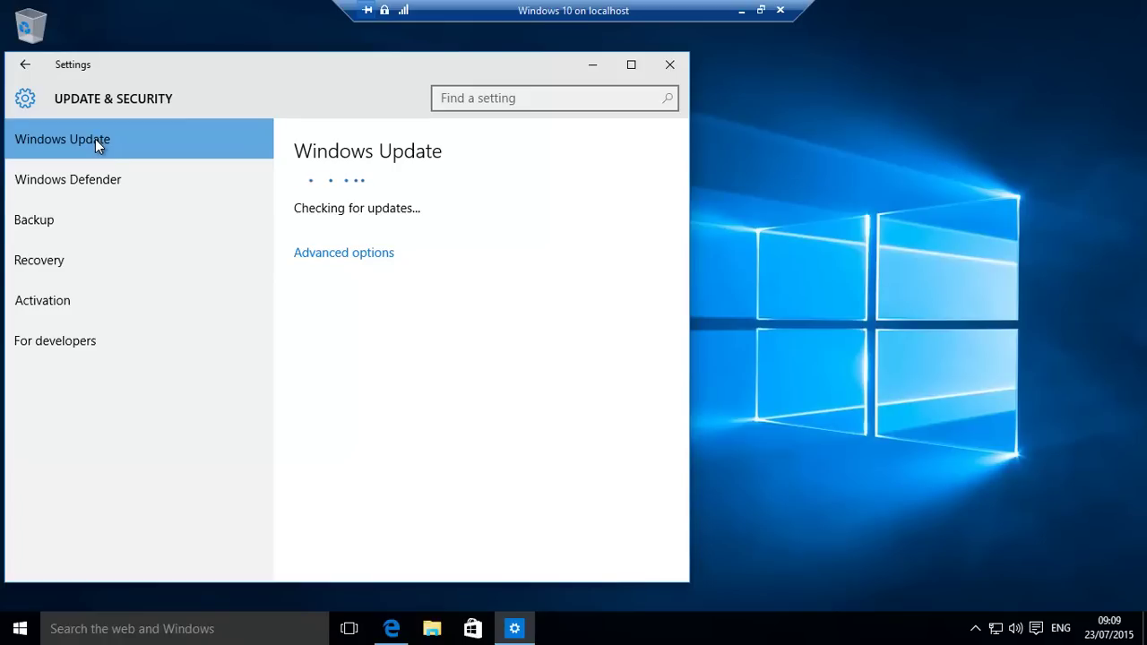
click(432, 632)
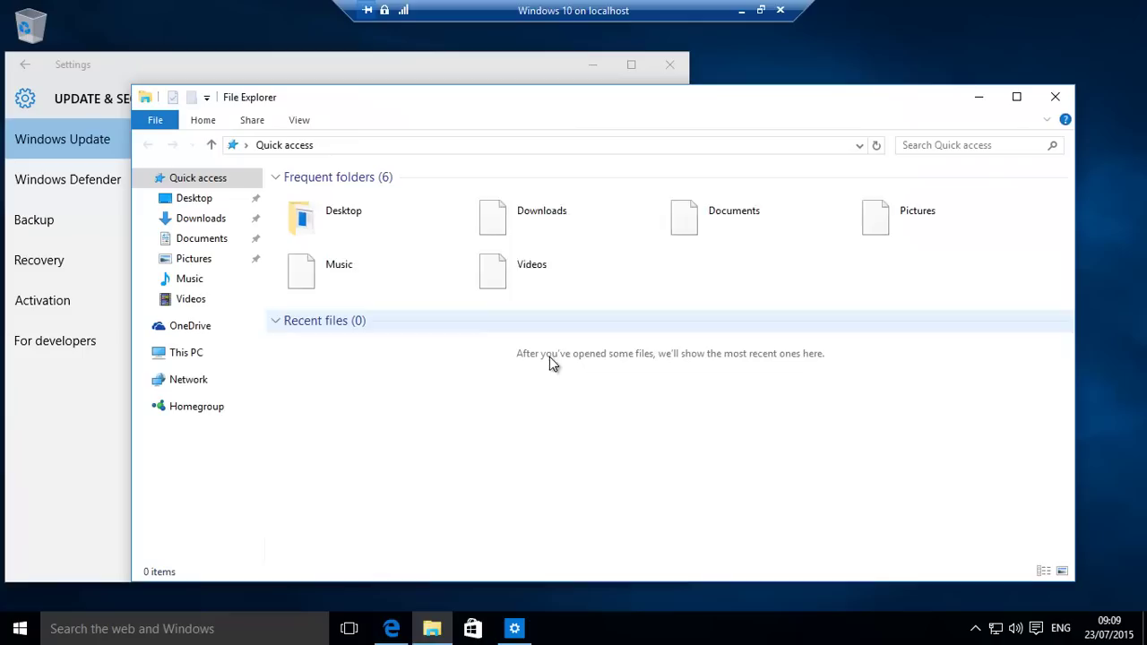
Step: Browse to C:\Windows\SoftwareDistribution\Download to check the new file, then close File Explorer
click(188, 352)
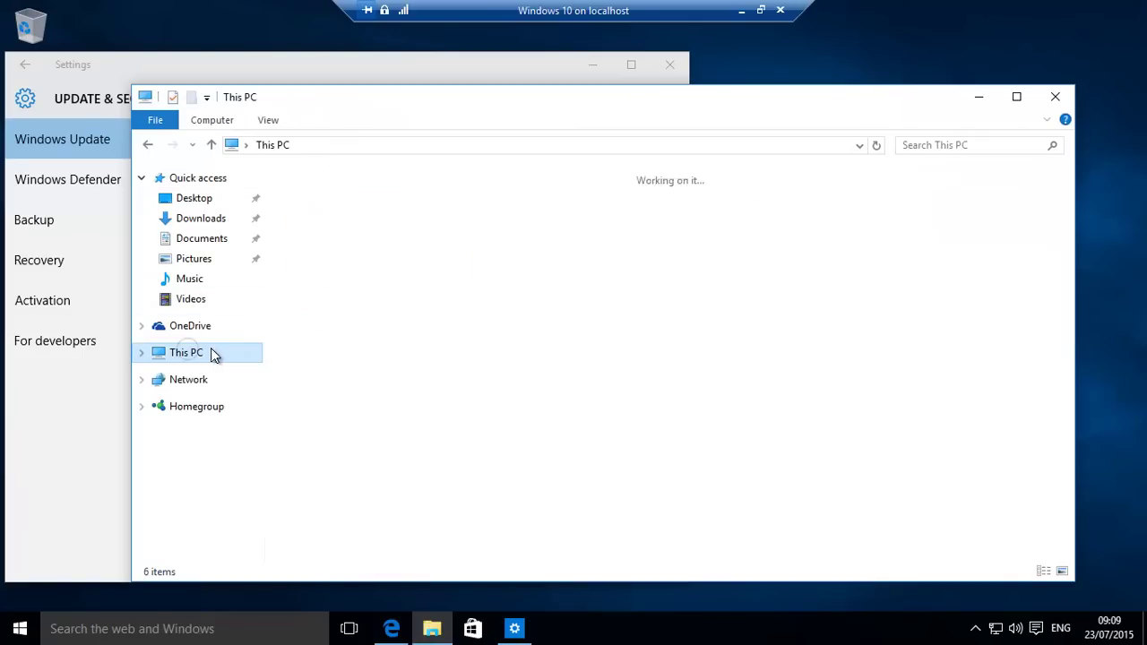
double_click(572, 338)
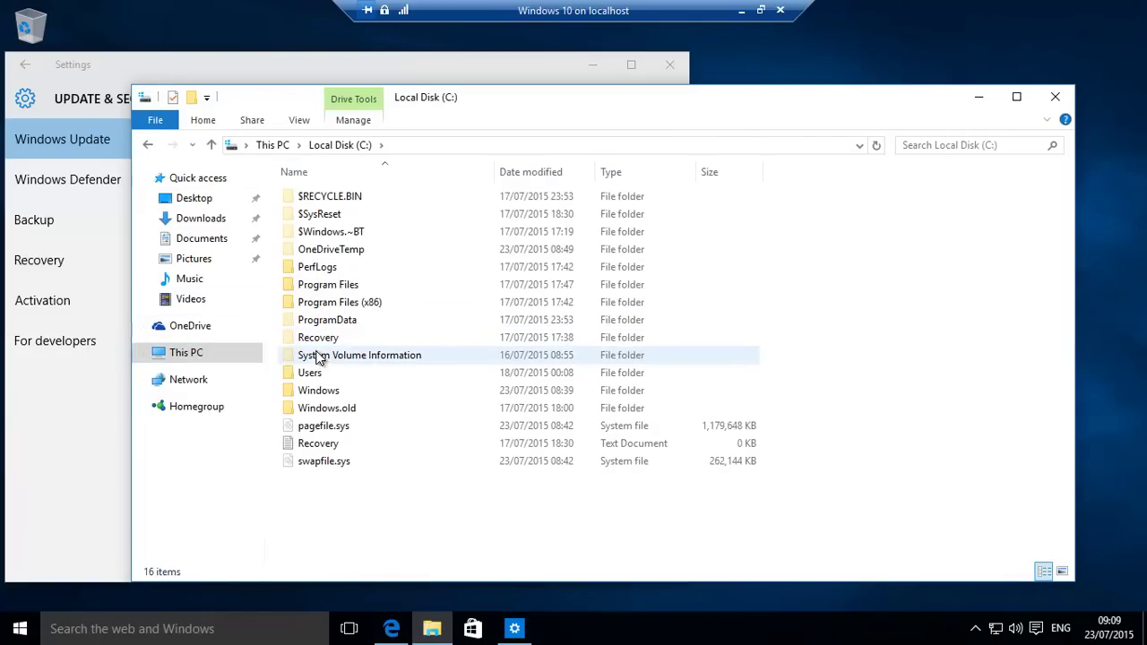
double_click(333, 391)
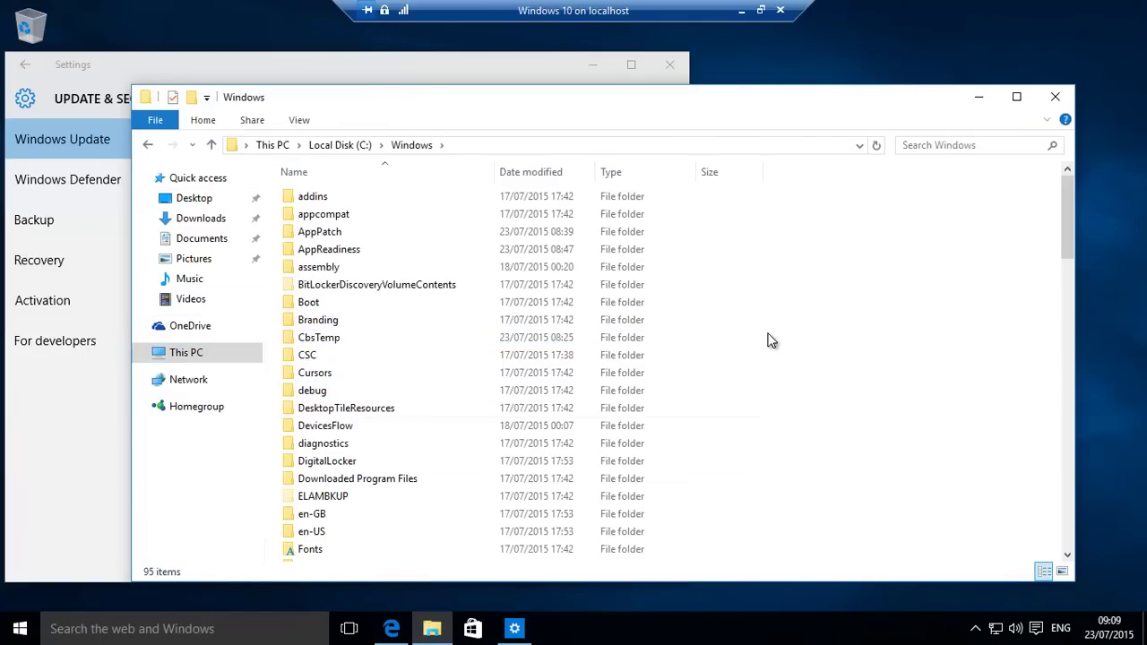
drag(1063, 232, 1042, 417)
double_click(373, 387)
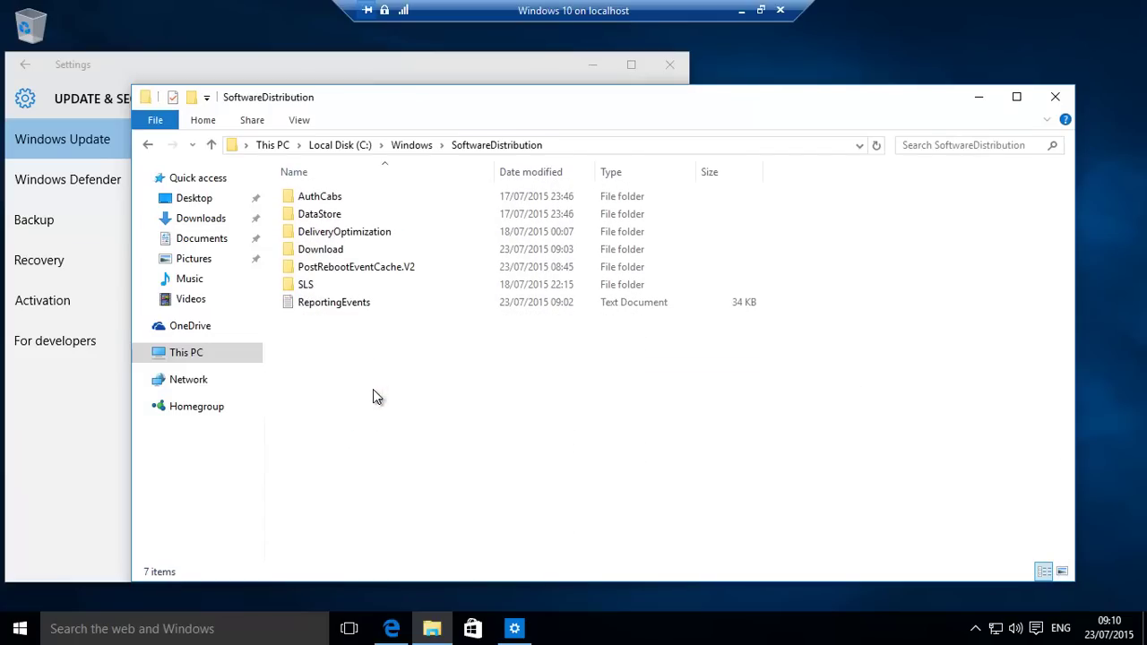
double_click(310, 251)
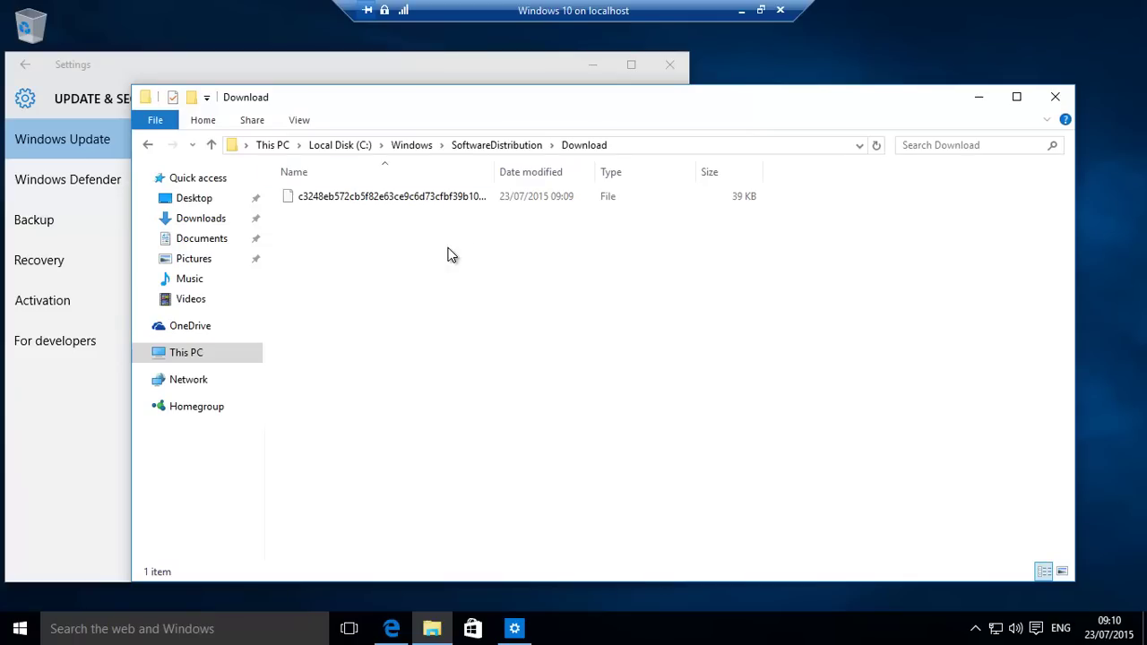
click(1056, 97)
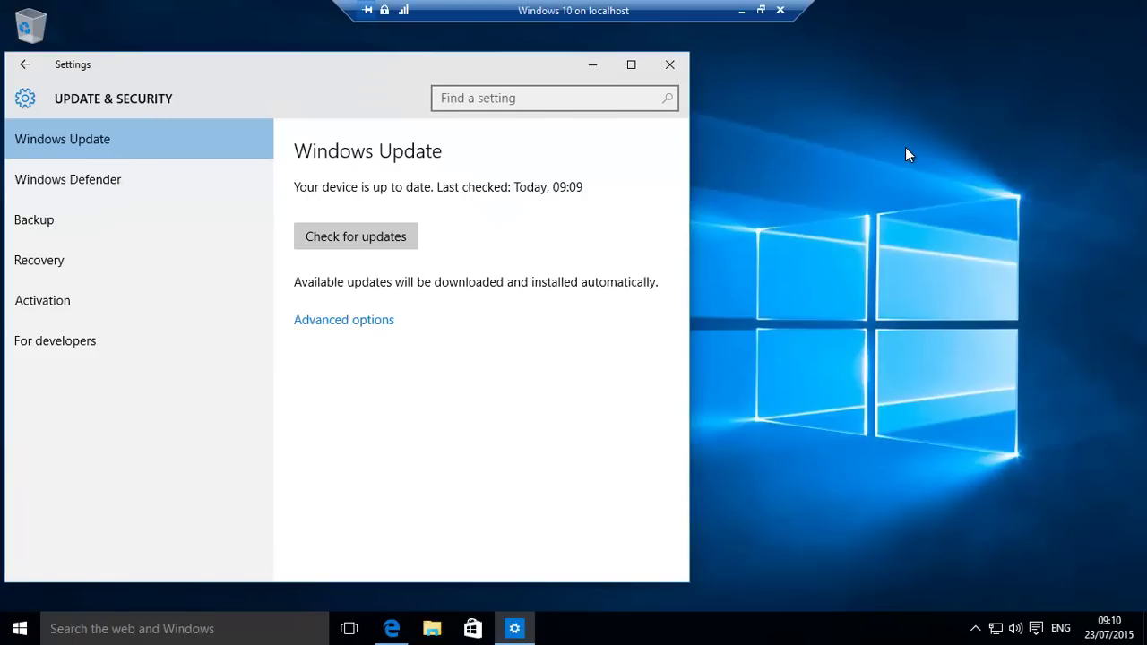